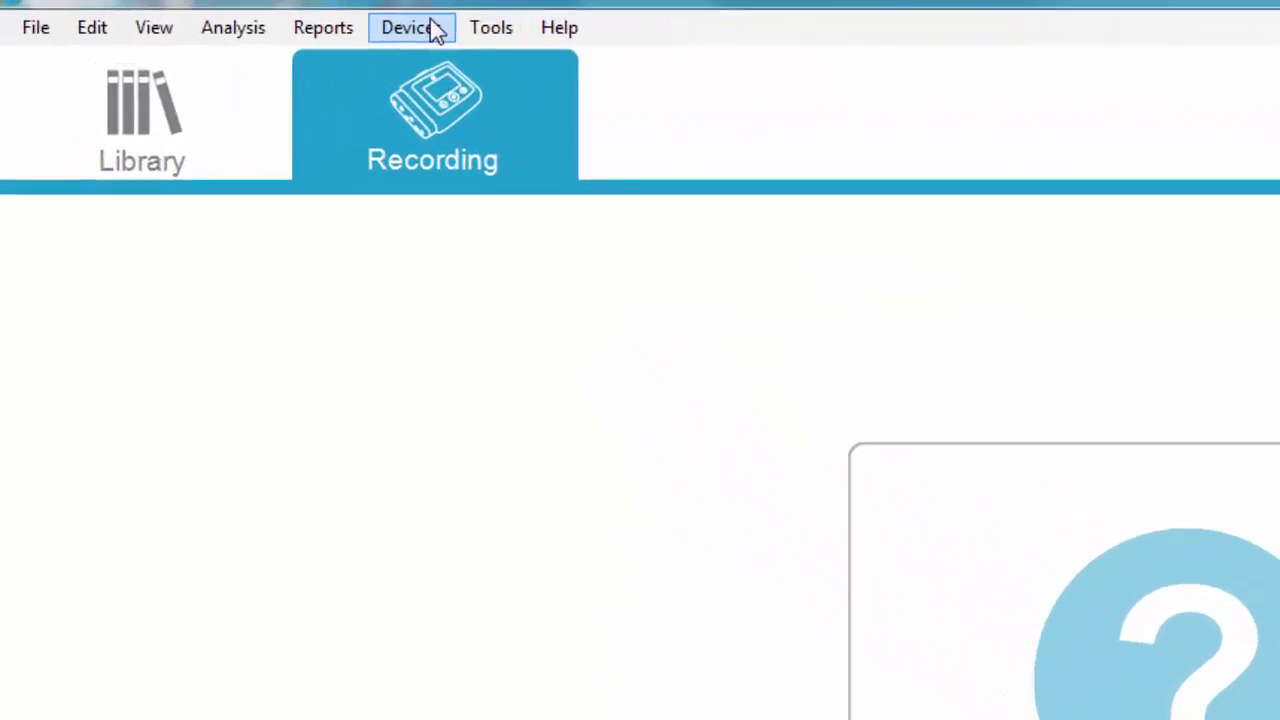
Add a new online recording room named 'Test Room' from Devices > Online Rooms
left_click(437, 31)
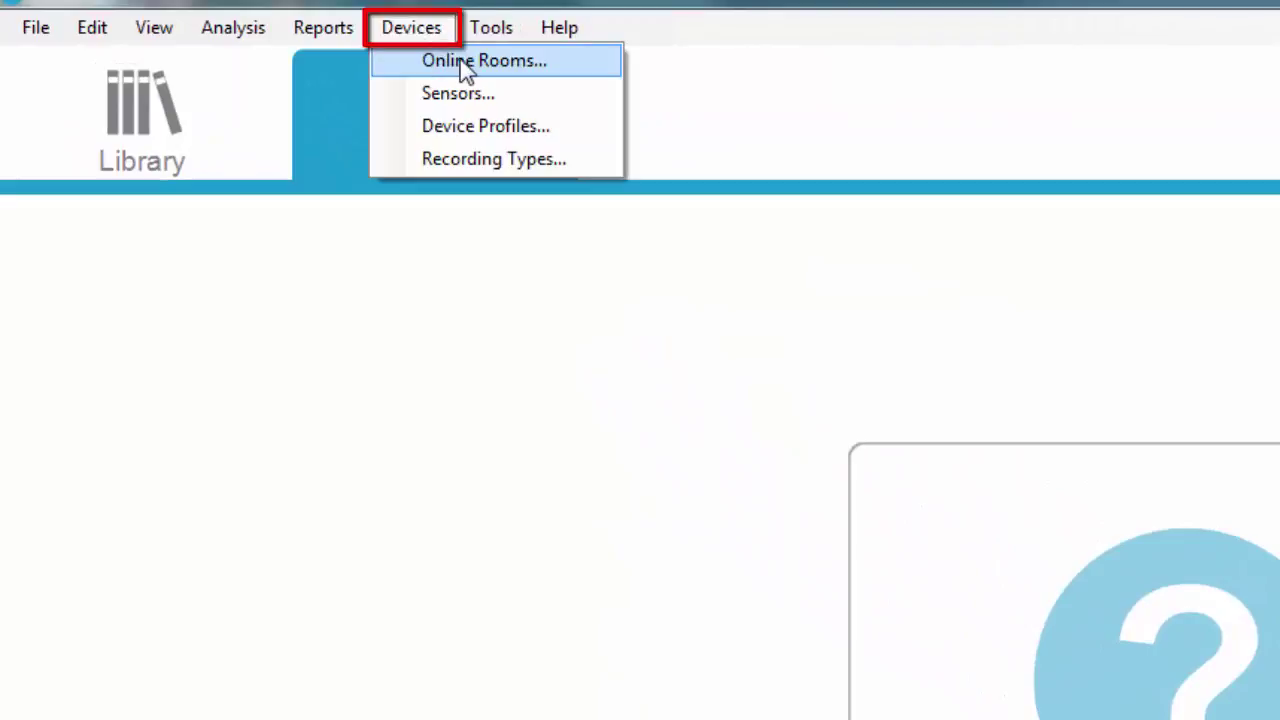
left_click(566, 61)
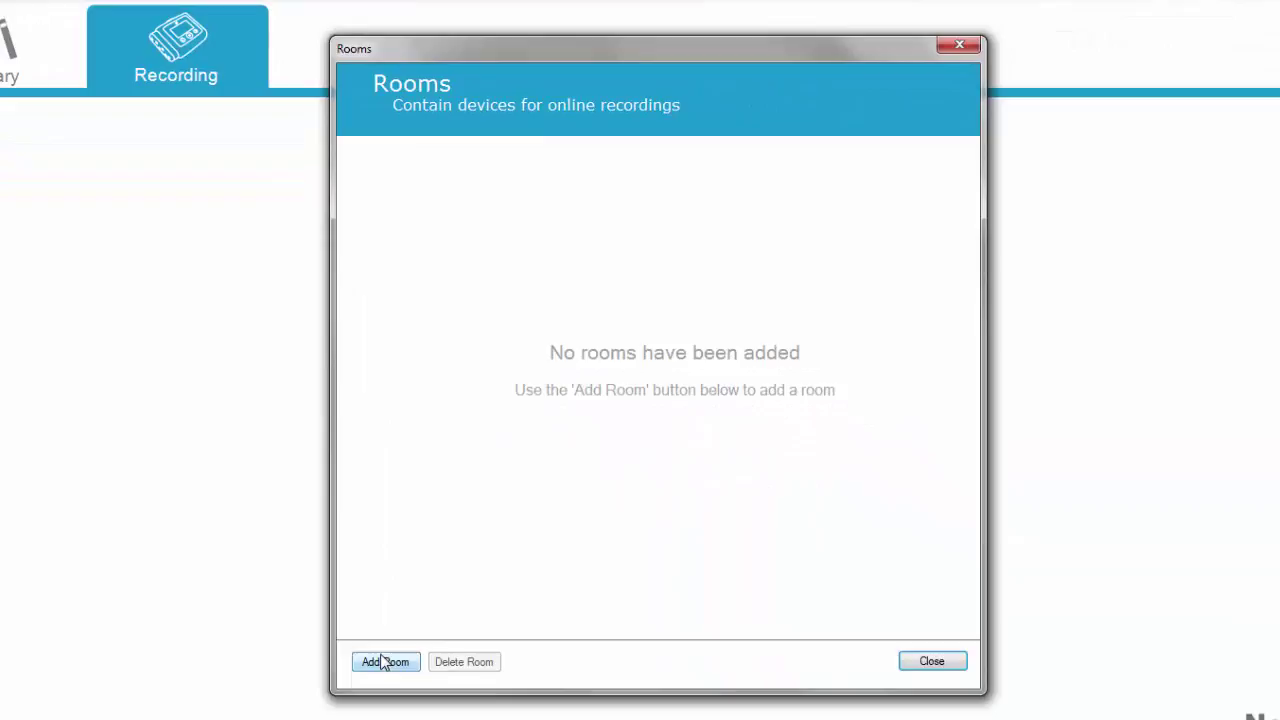
left_click(378, 663)
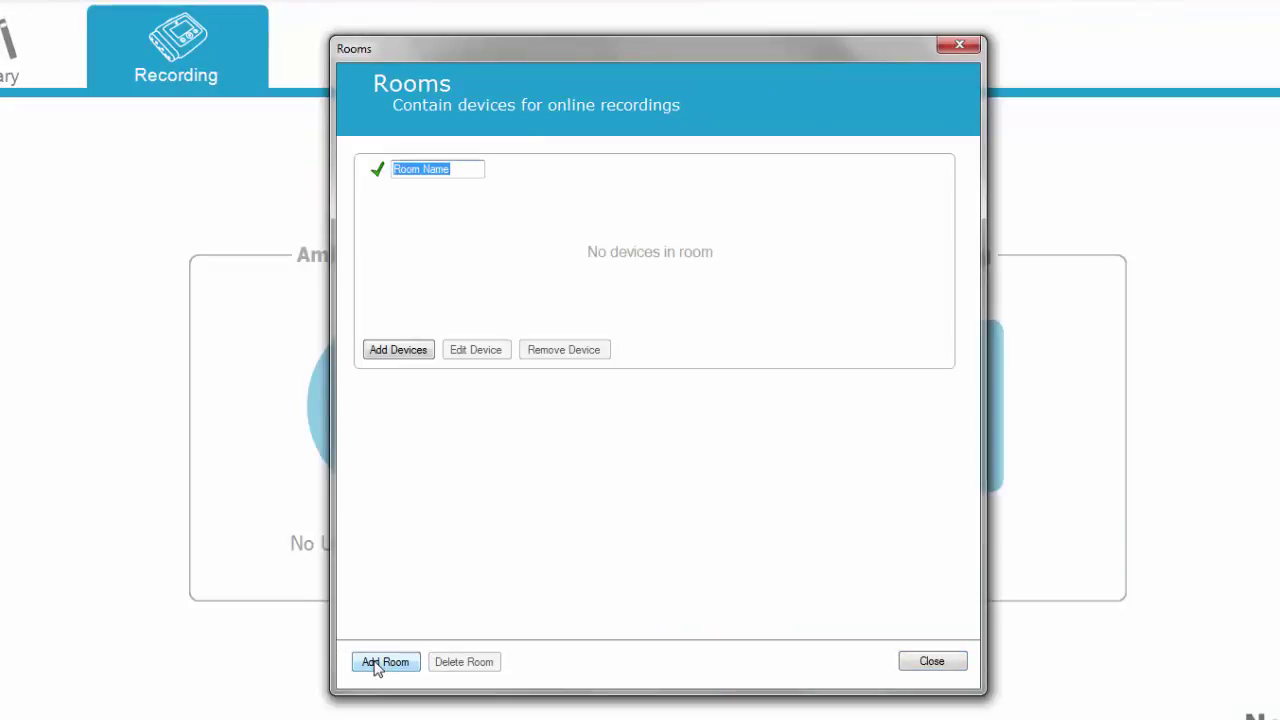
type("T")
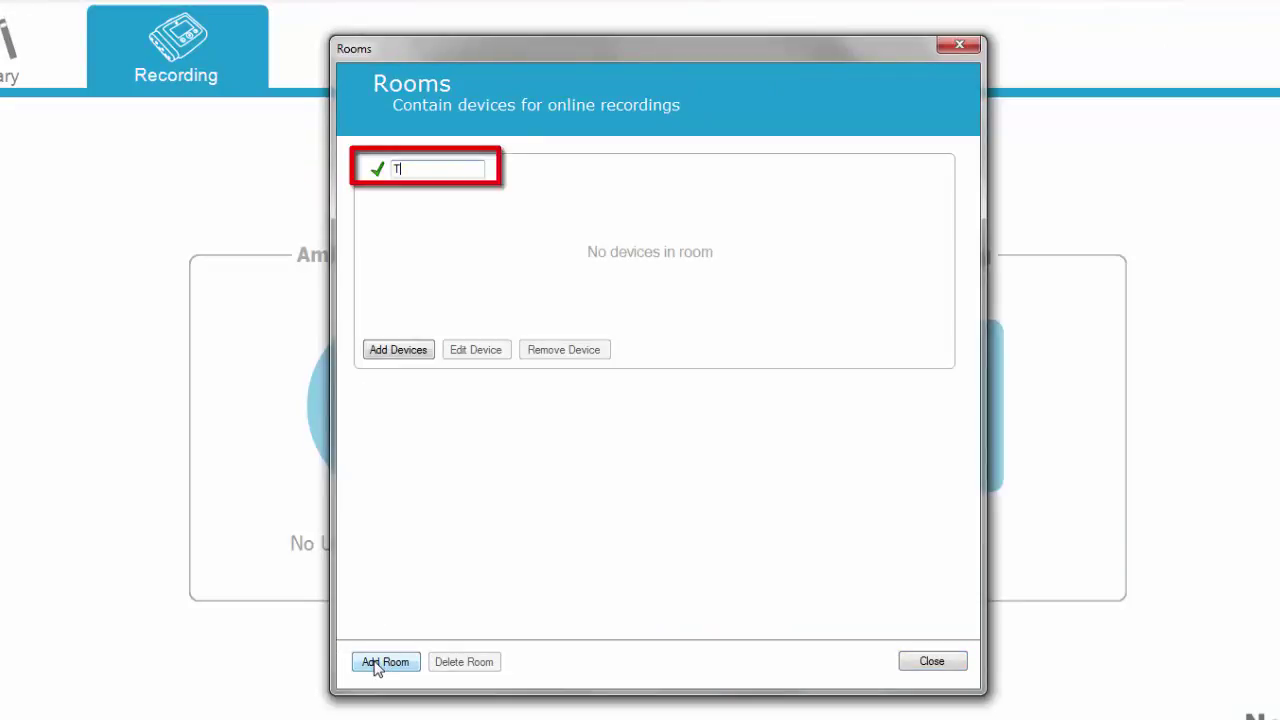
type("est Room")
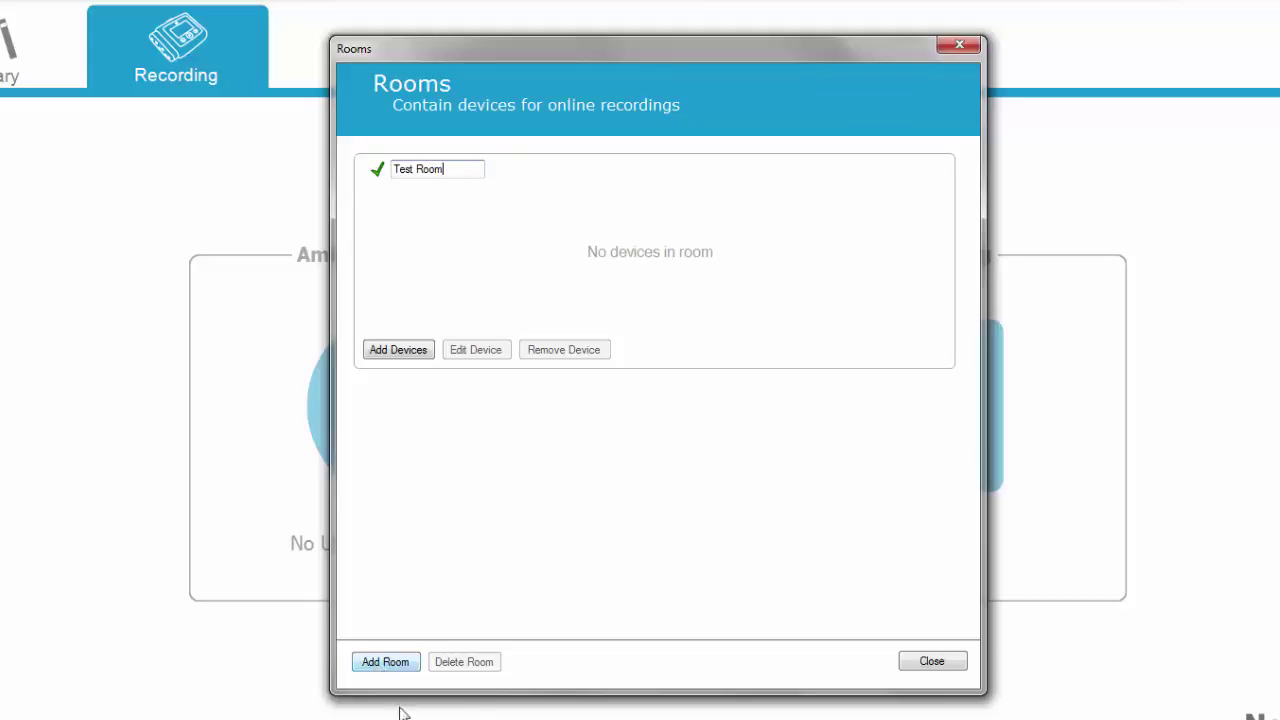
left_click(476, 281)
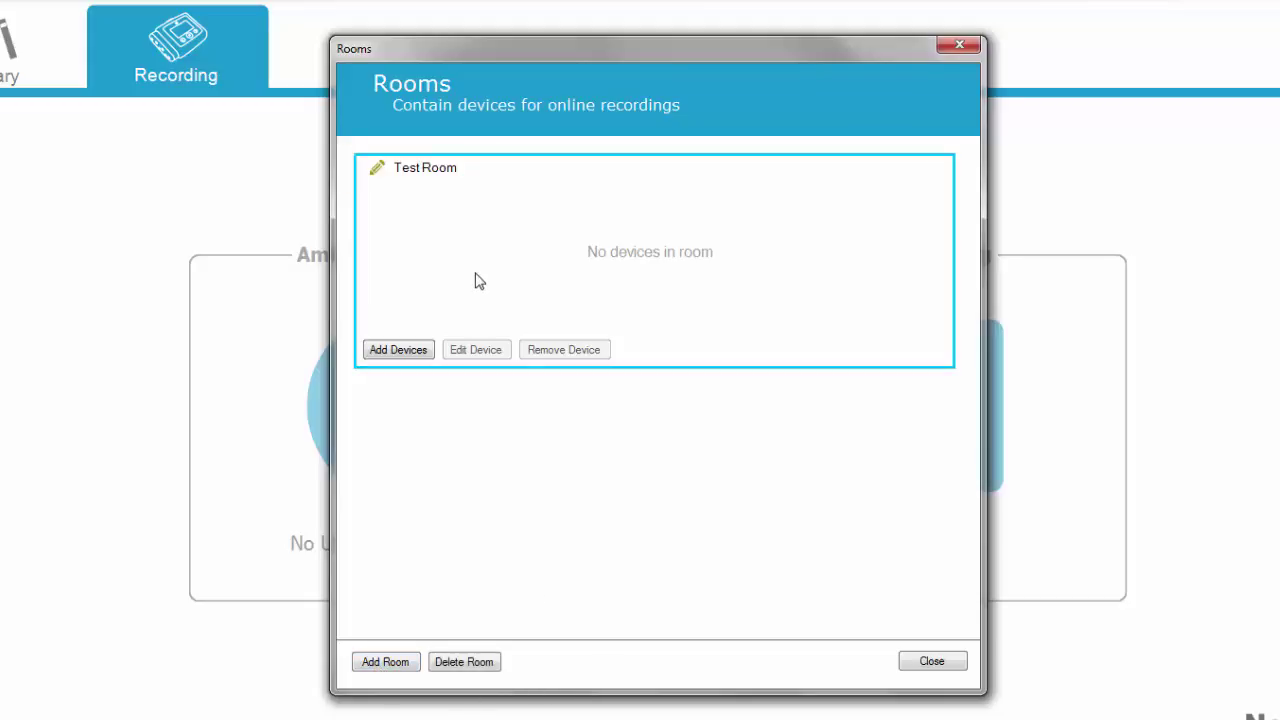
Add the Nox C1 access point at 192.168.101.10 to Test Room
left_click(398, 350)
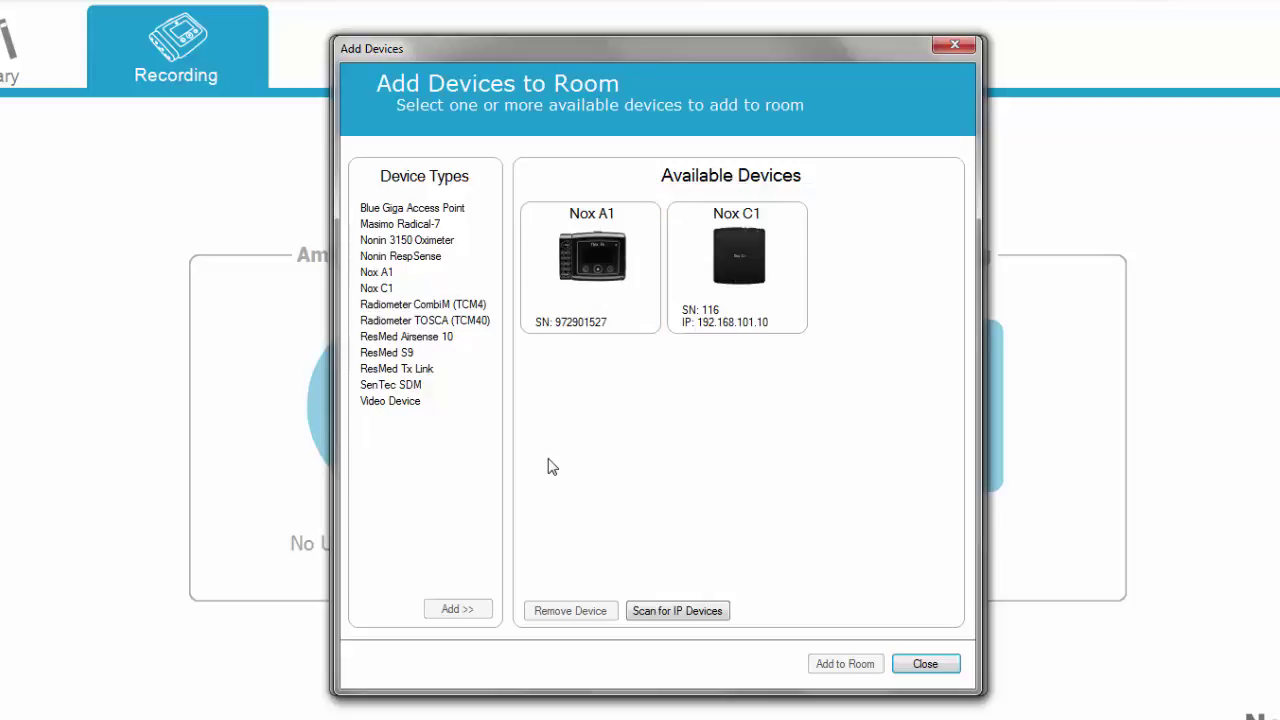
left_click(716, 302)
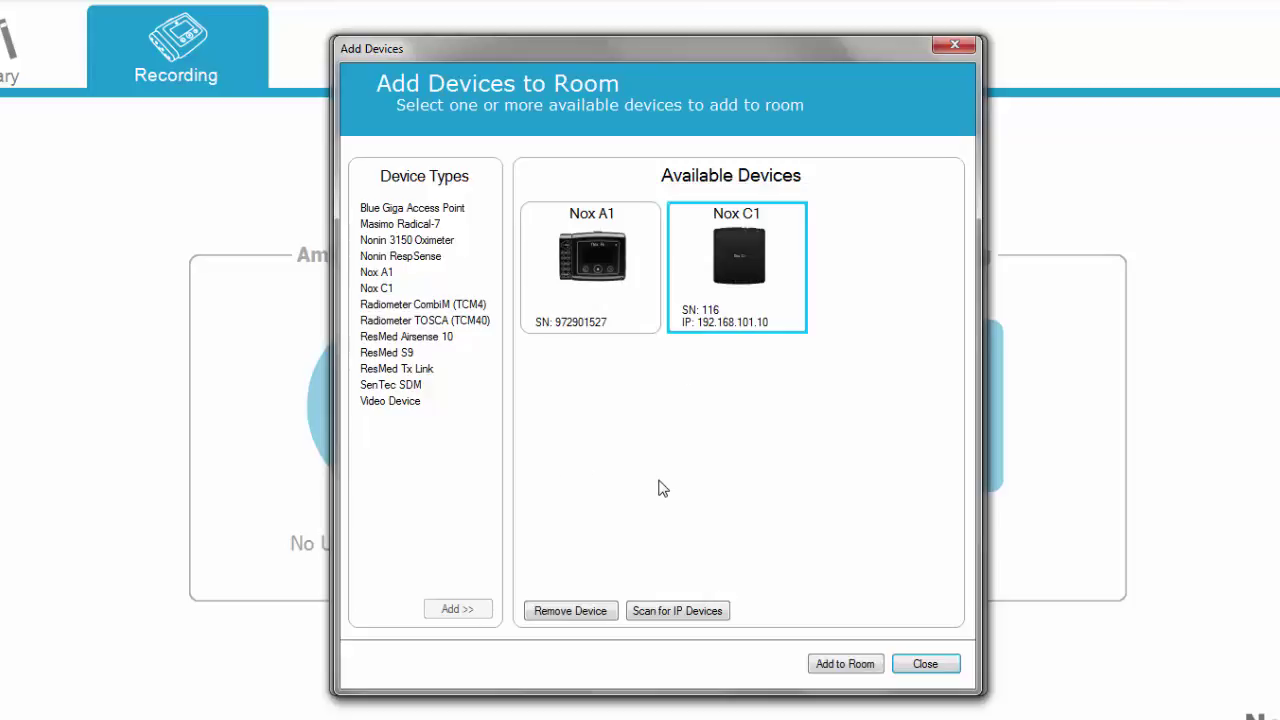
left_click(845, 666)
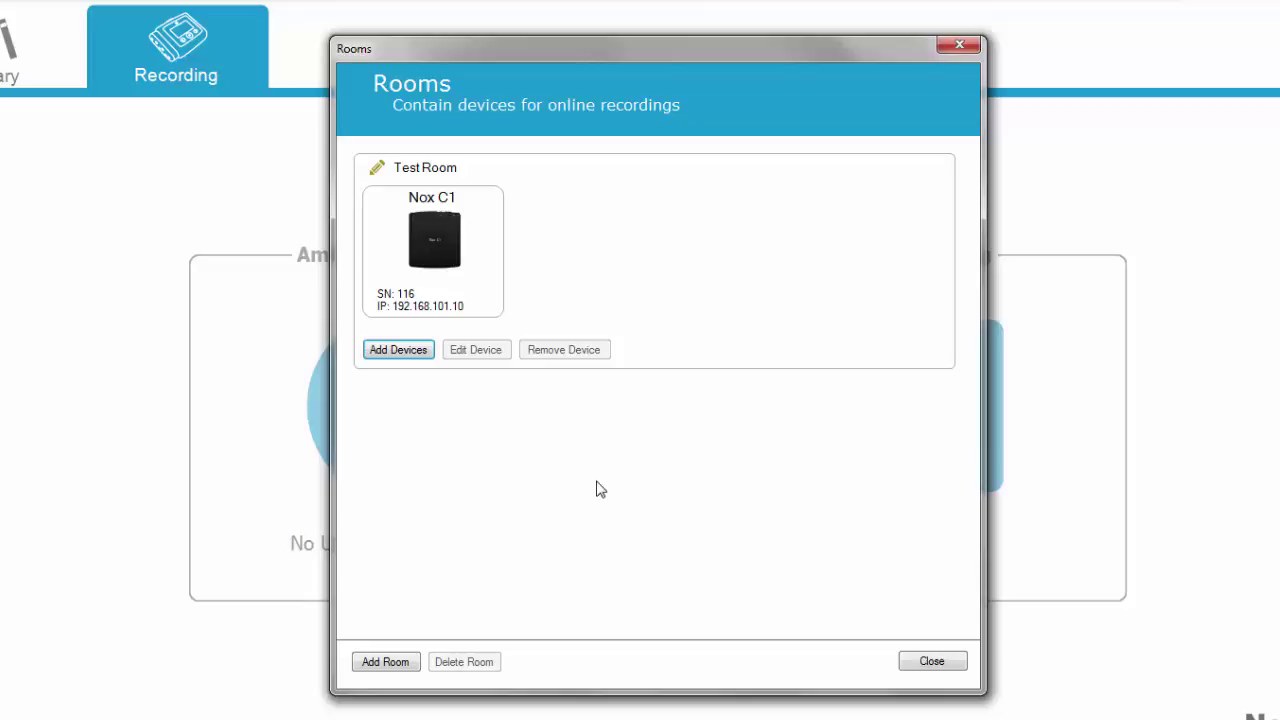
left_click(463, 258)
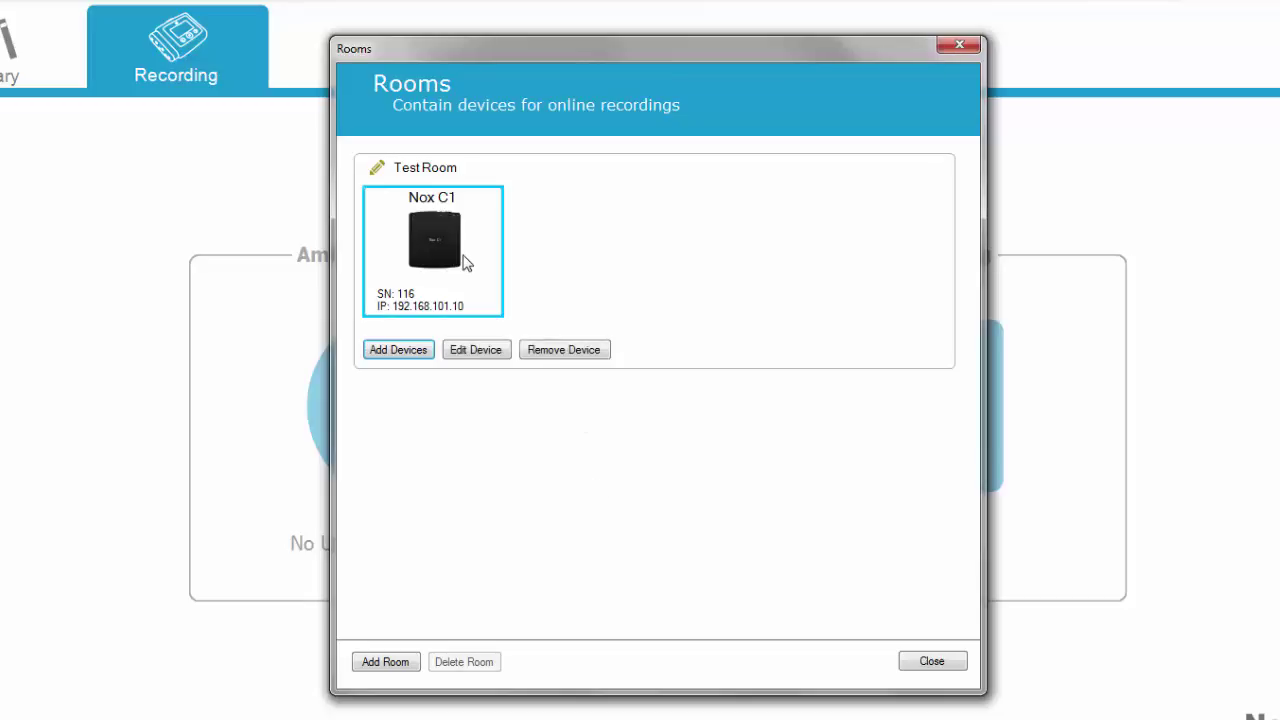
left_click(478, 356)
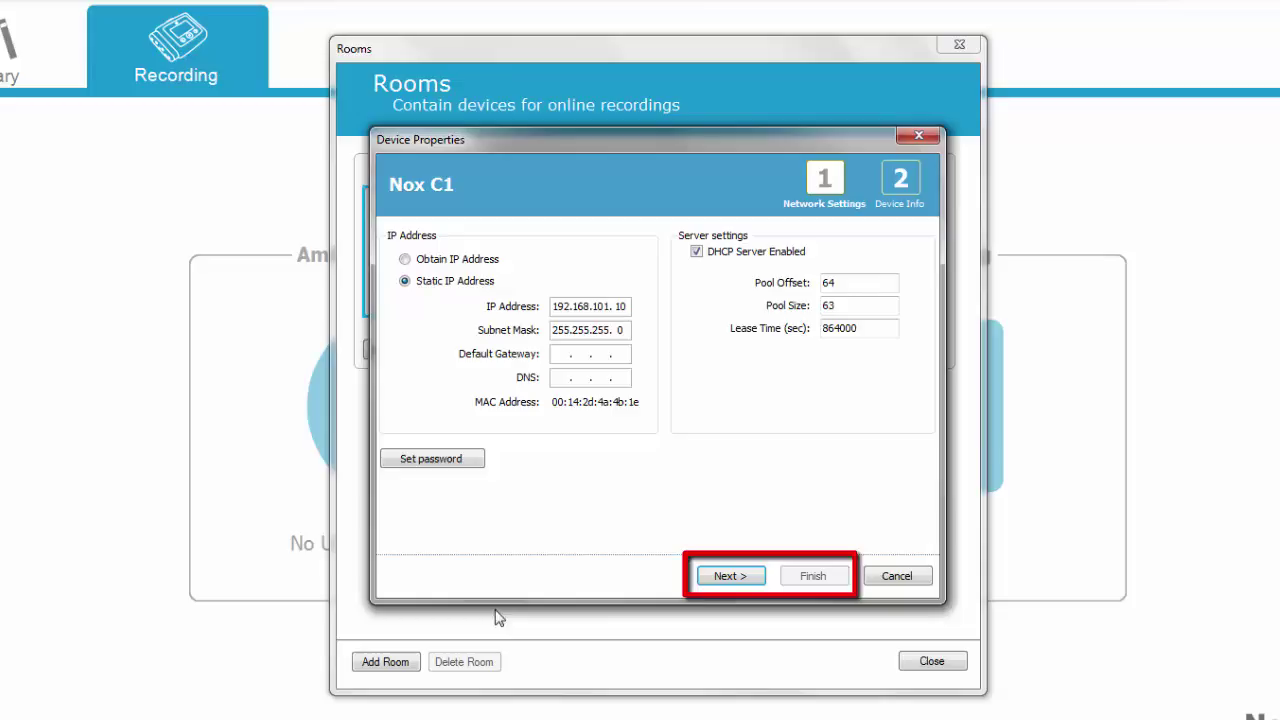
left_click(743, 580)
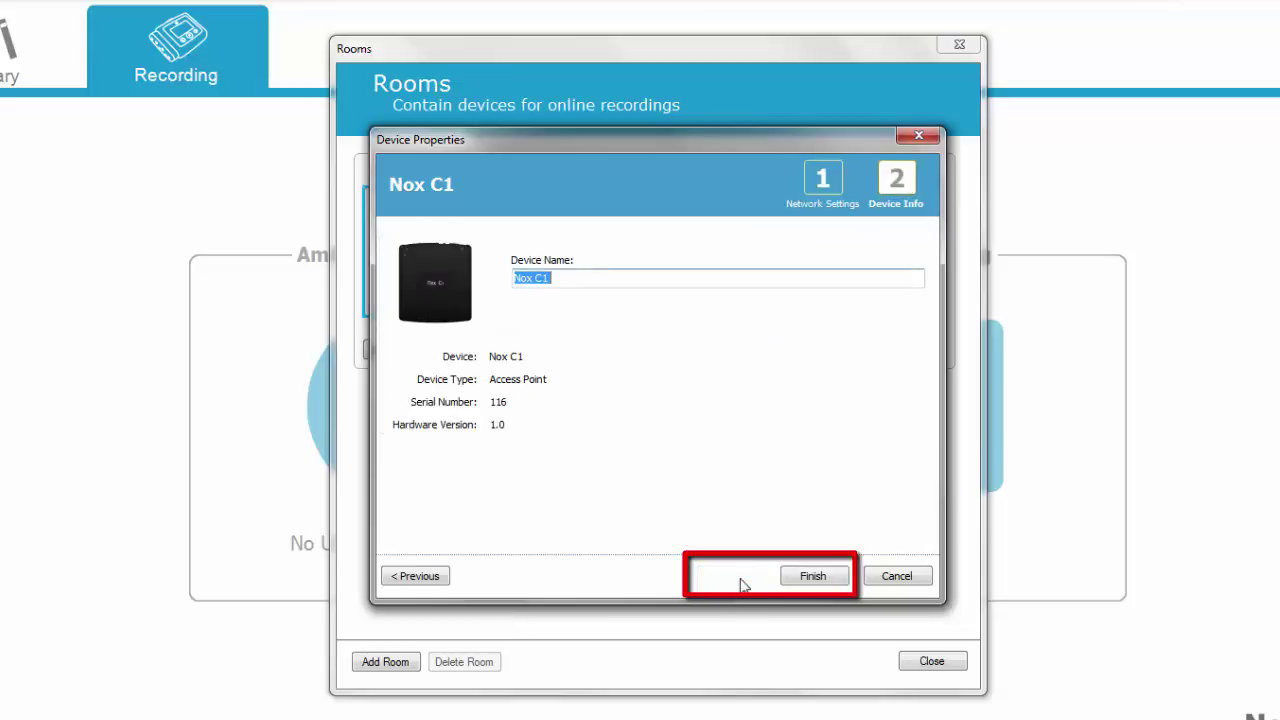
left_click(812, 577)
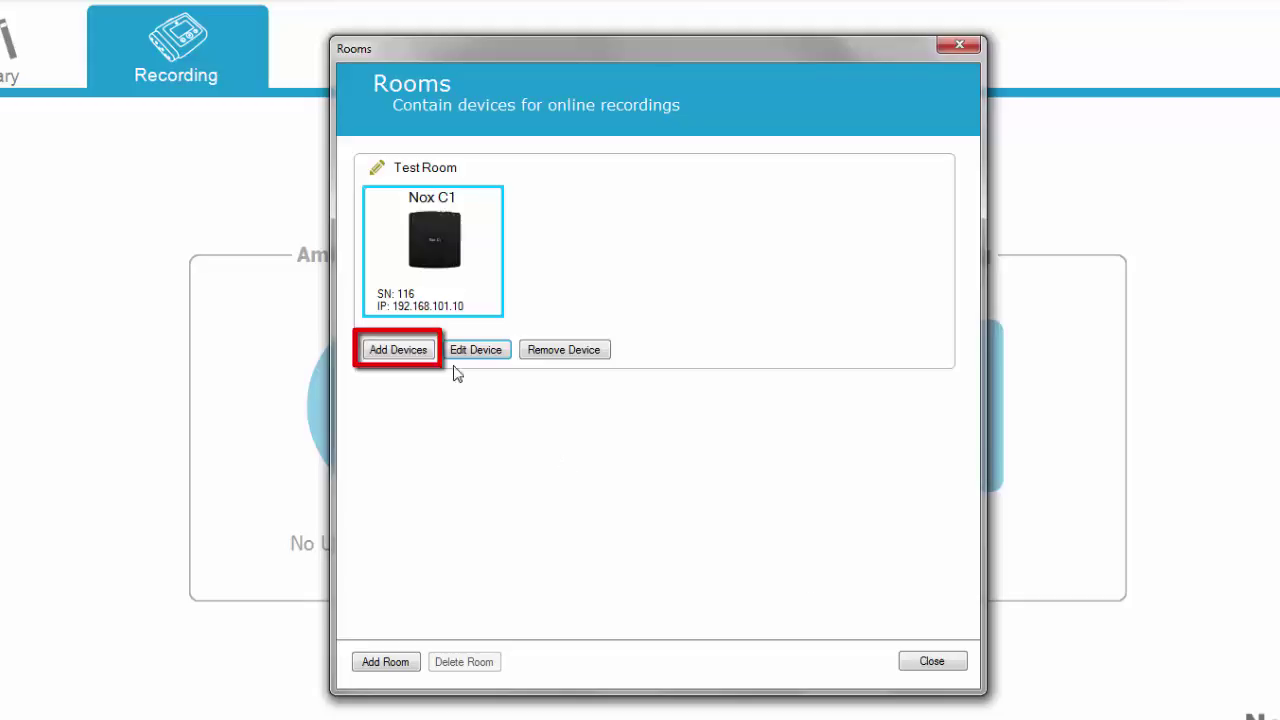
Open the Add Devices to Room dialog for Test Room again
left_click(396, 352)
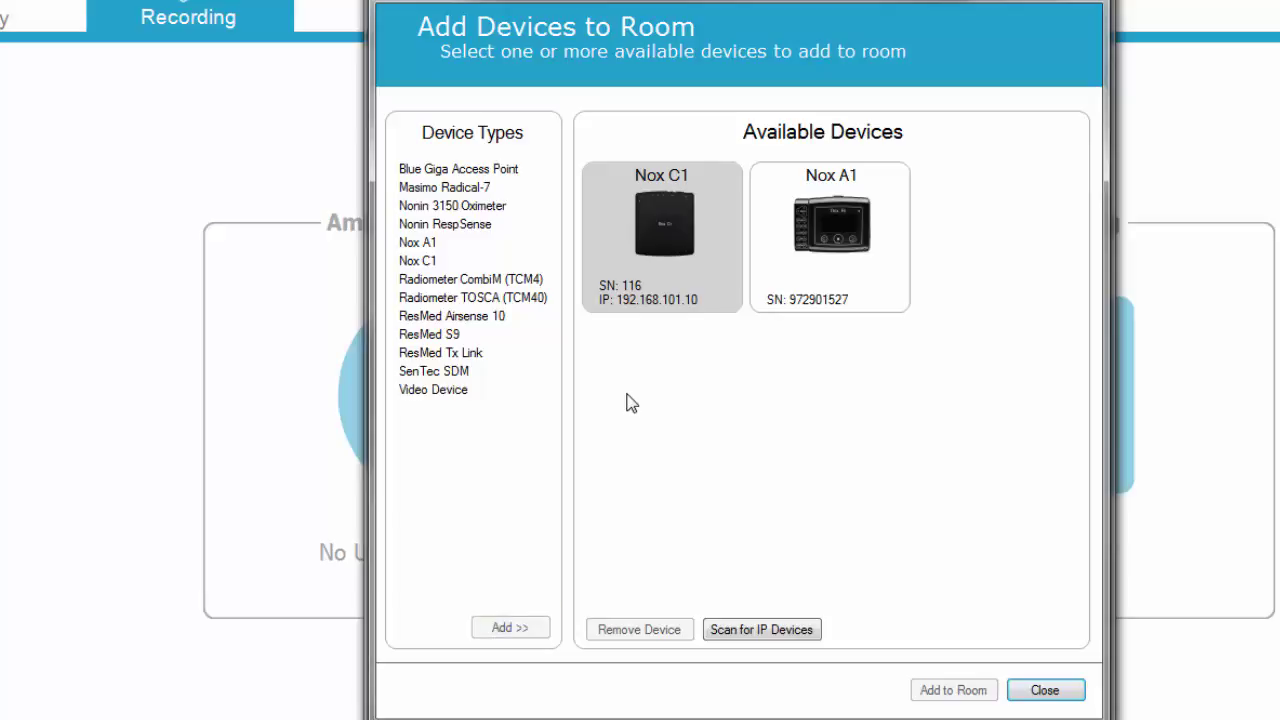
Add a ResMed S9 connected on C1 serial port 1 to Test Room
left_click(450, 334)
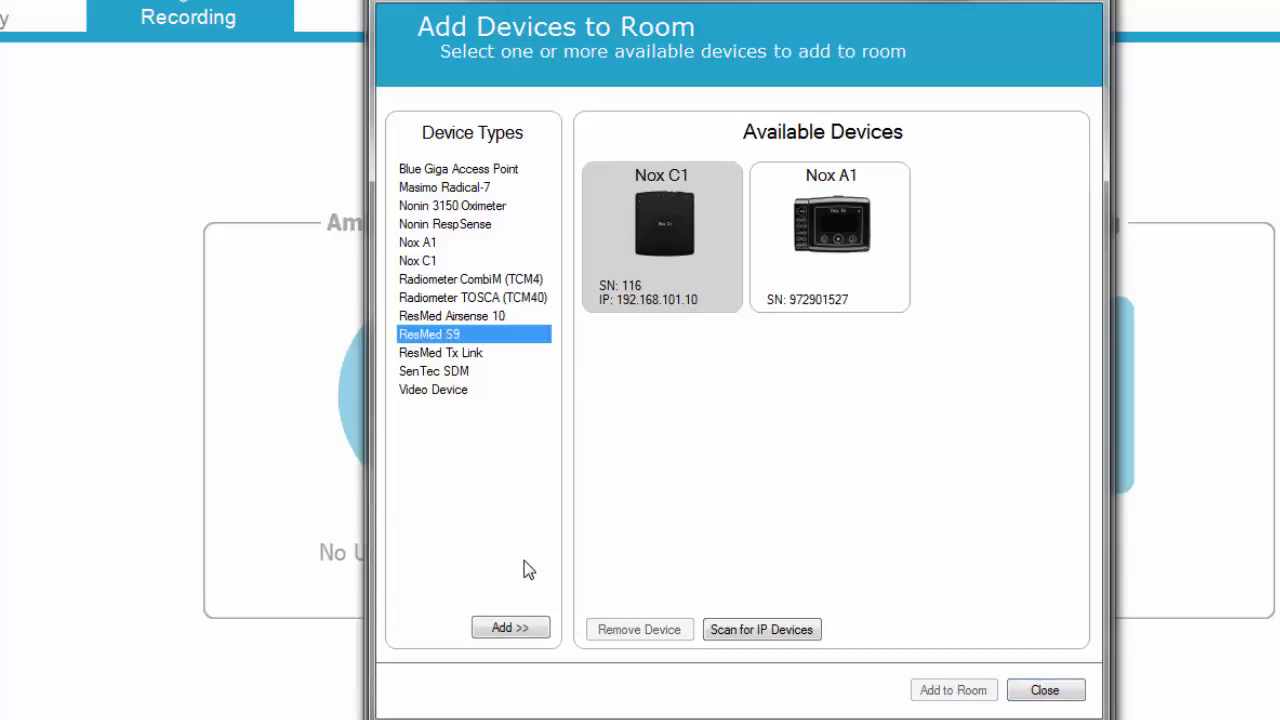
left_click(516, 630)
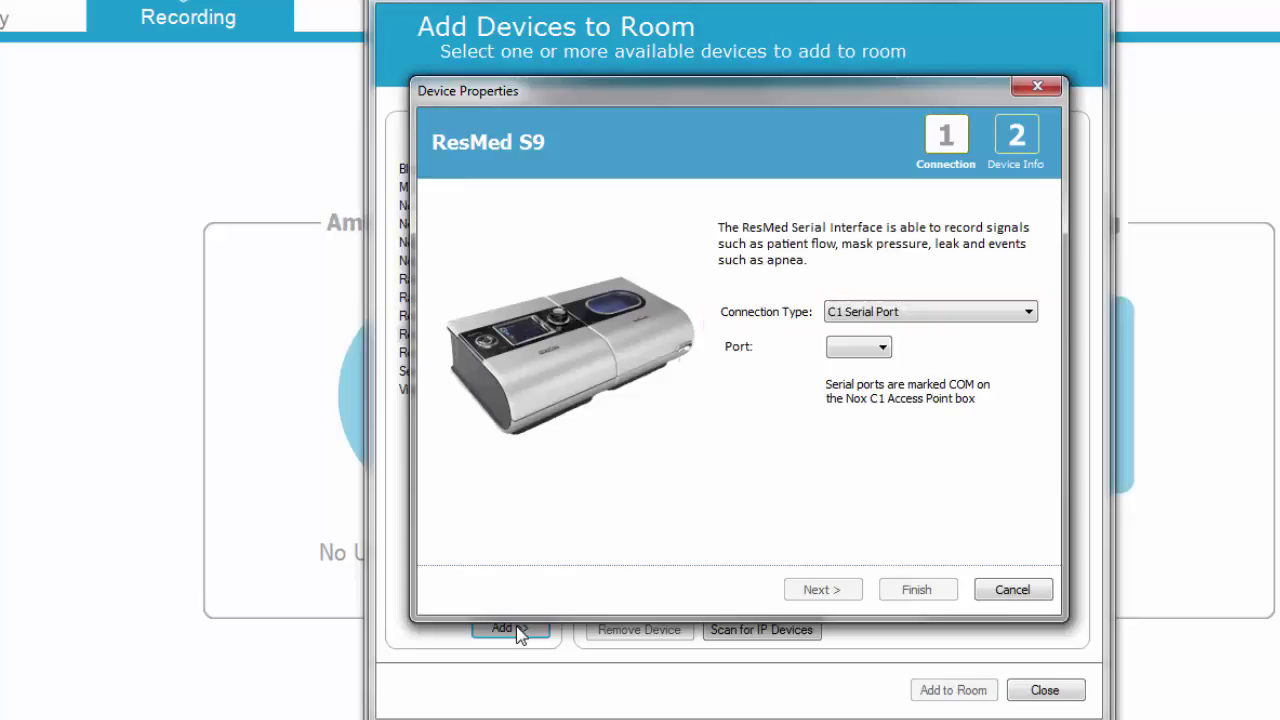
left_click(858, 350)
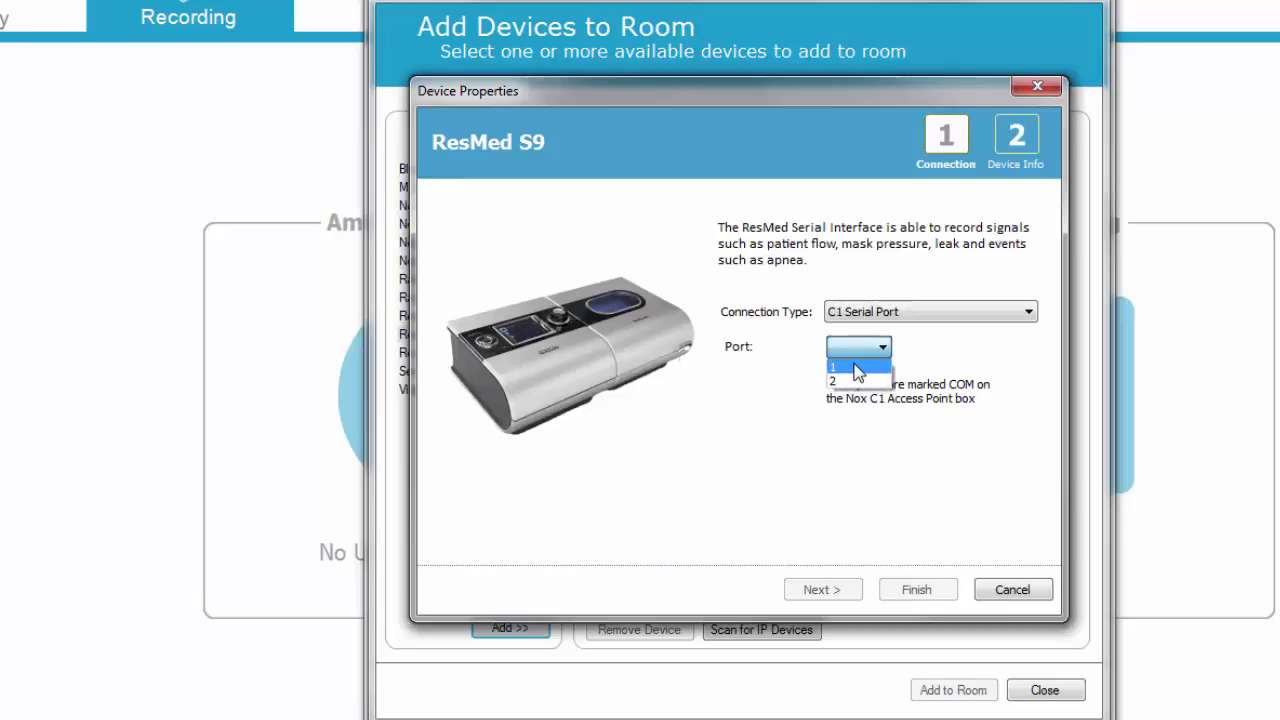
left_click(857, 368)
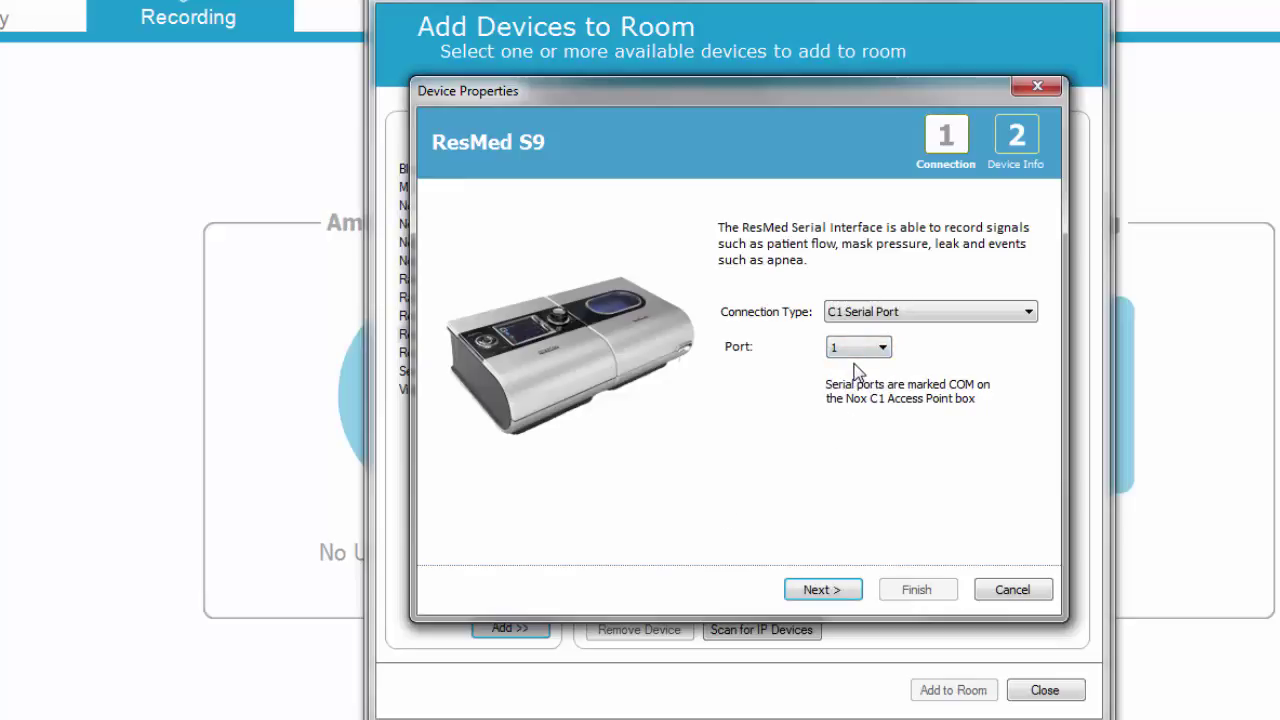
left_click(845, 591)
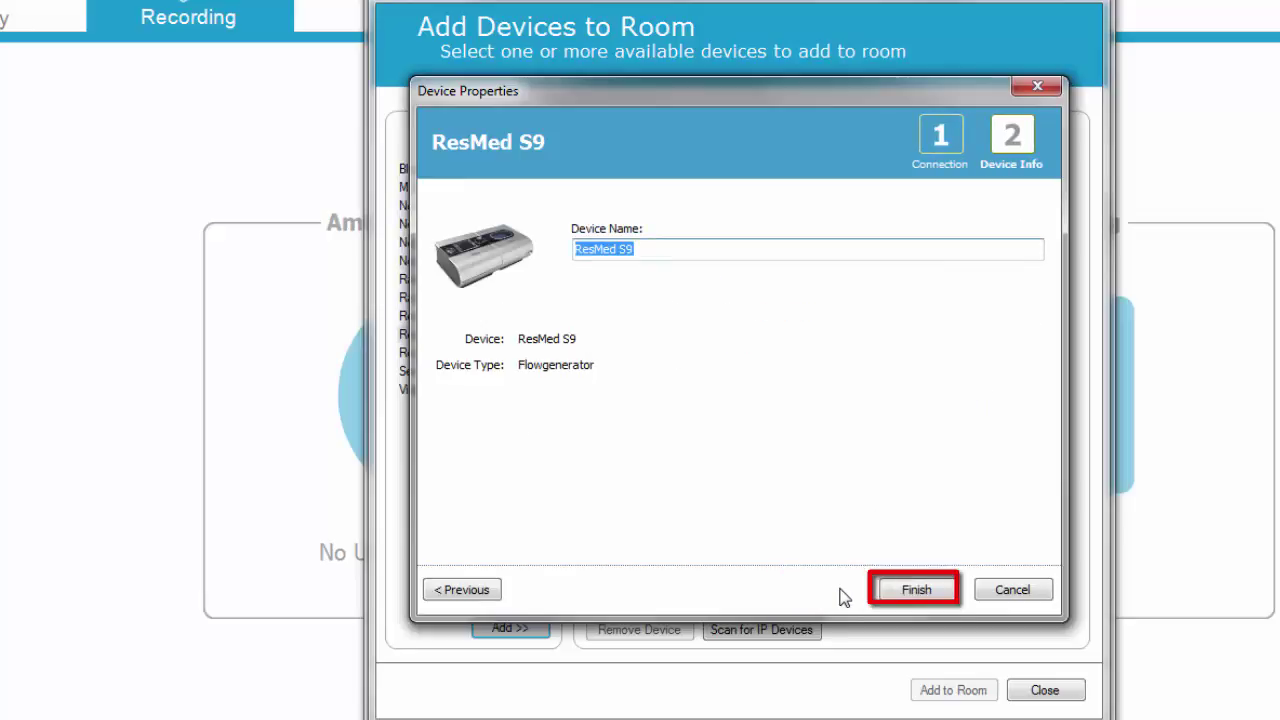
left_click(885, 590)
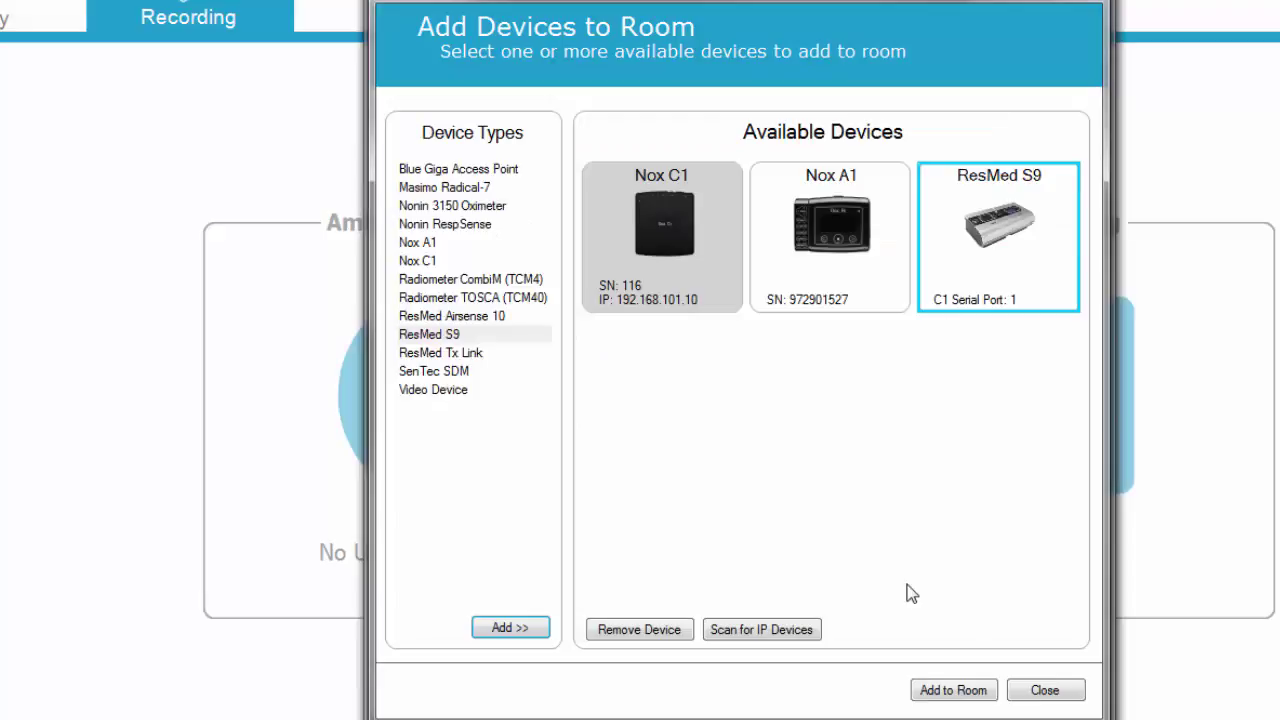
left_click(933, 690)
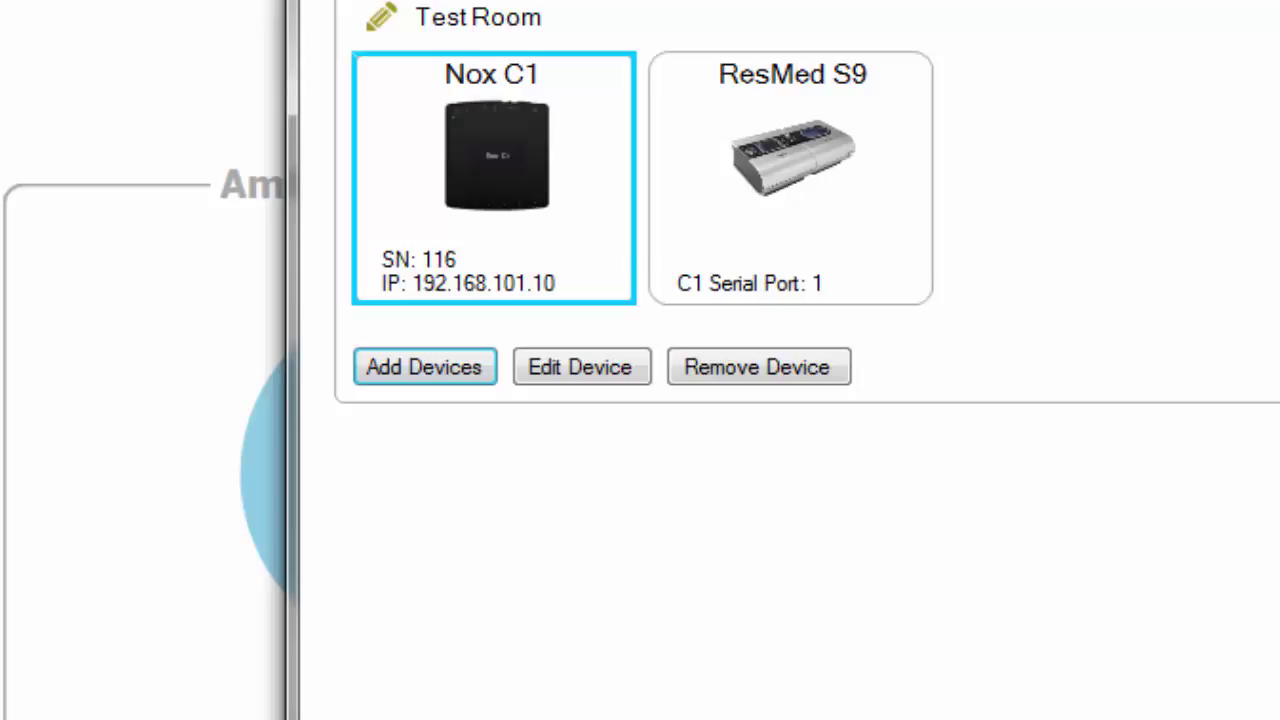
Close the Rooms dialog to return to the Recording tab
left_click(1037, 683)
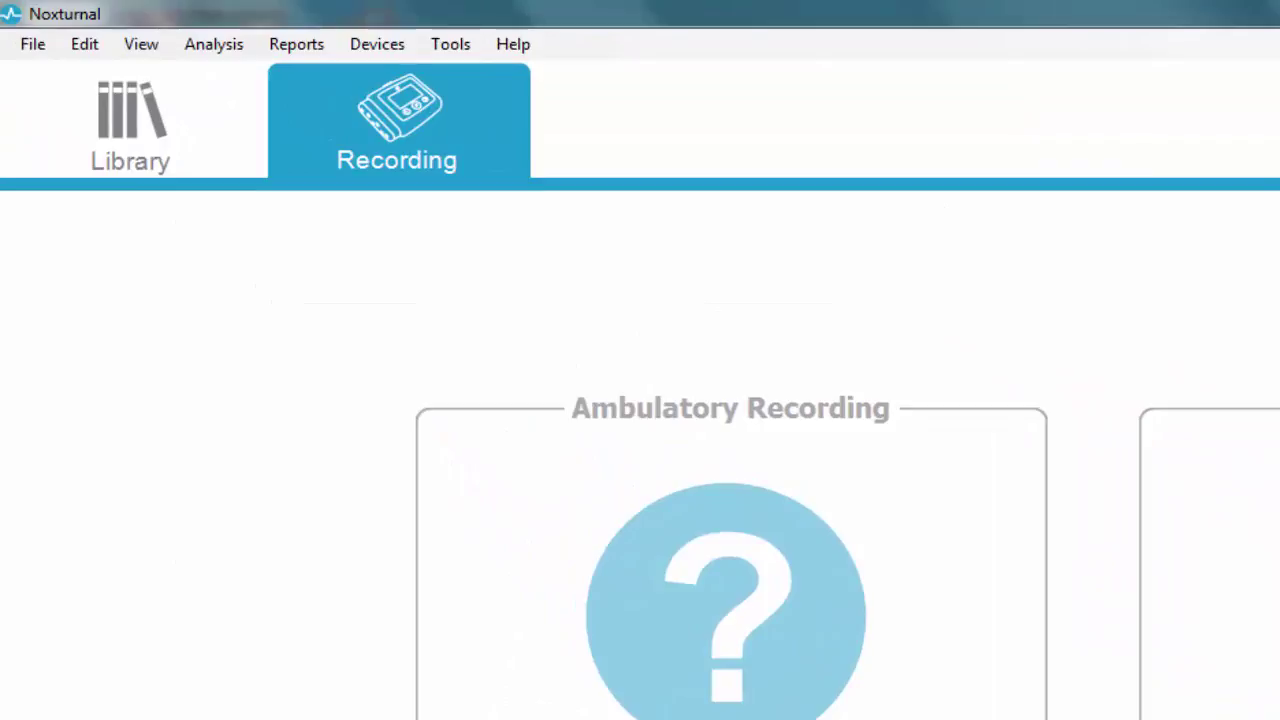
Start a new sensor named 'Leak Flow' with a matching label in the sensor manager
left_click(368, 50)
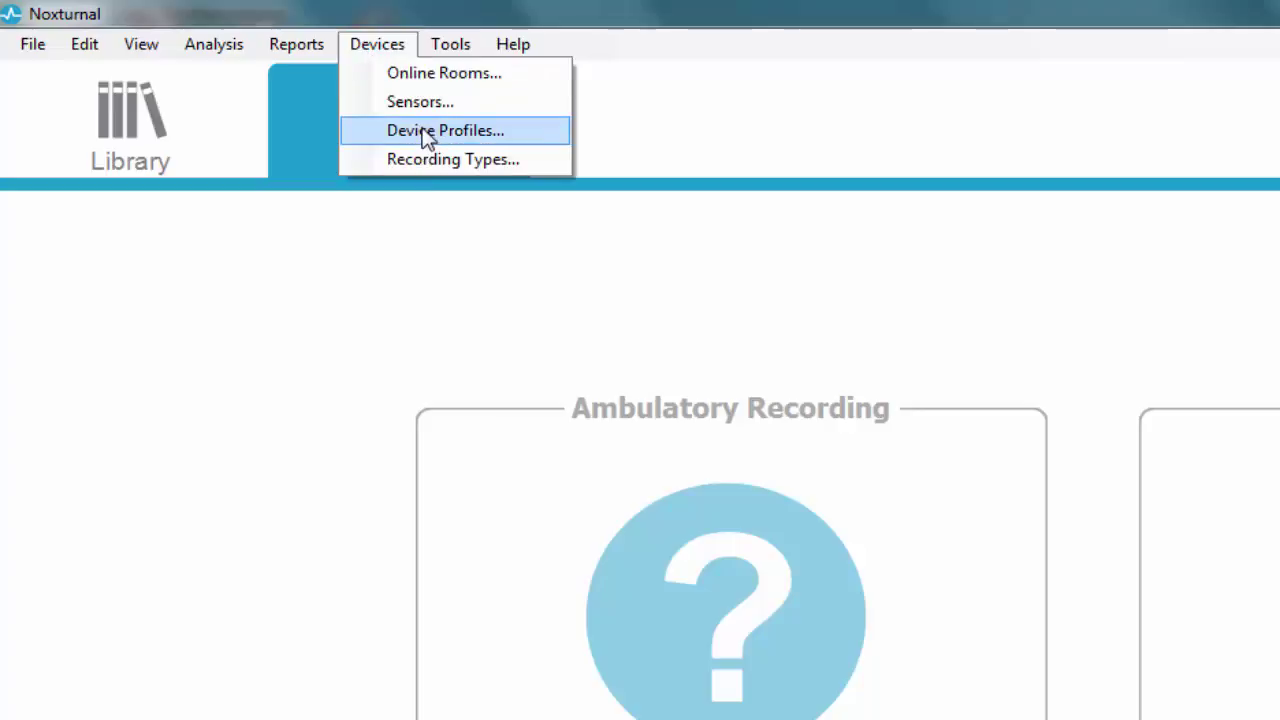
left_click(421, 104)
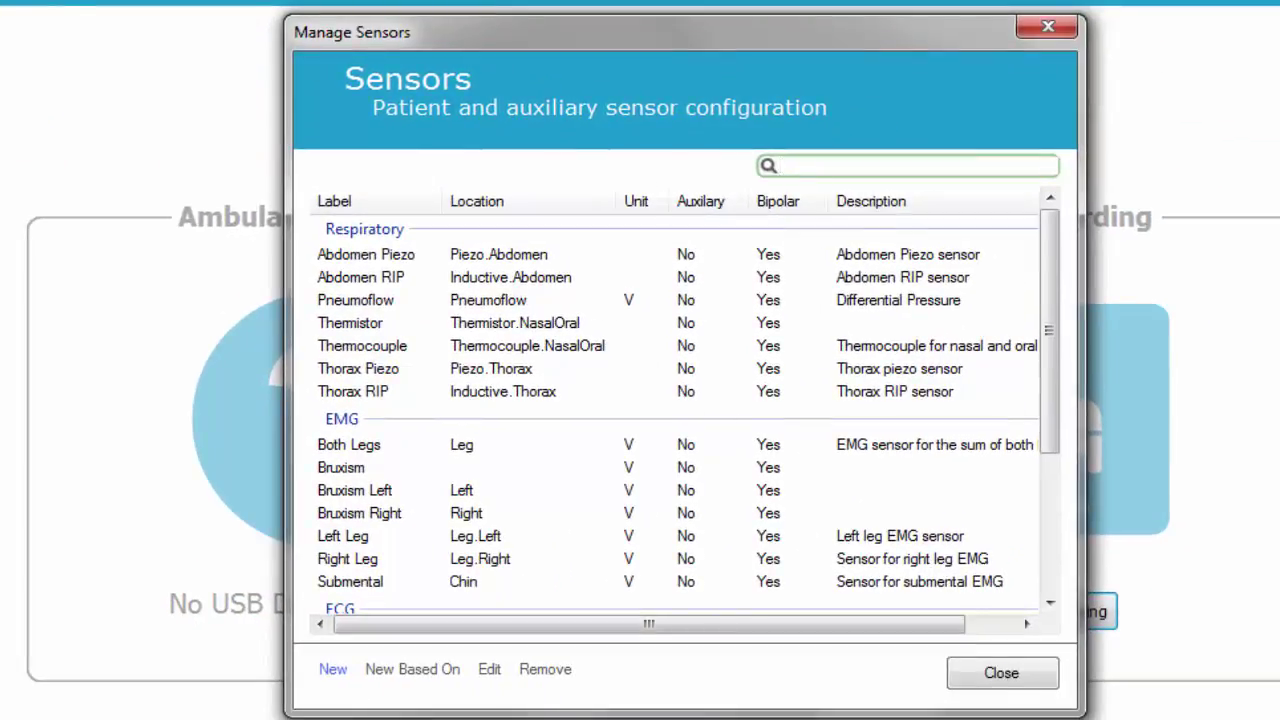
left_click(334, 672)
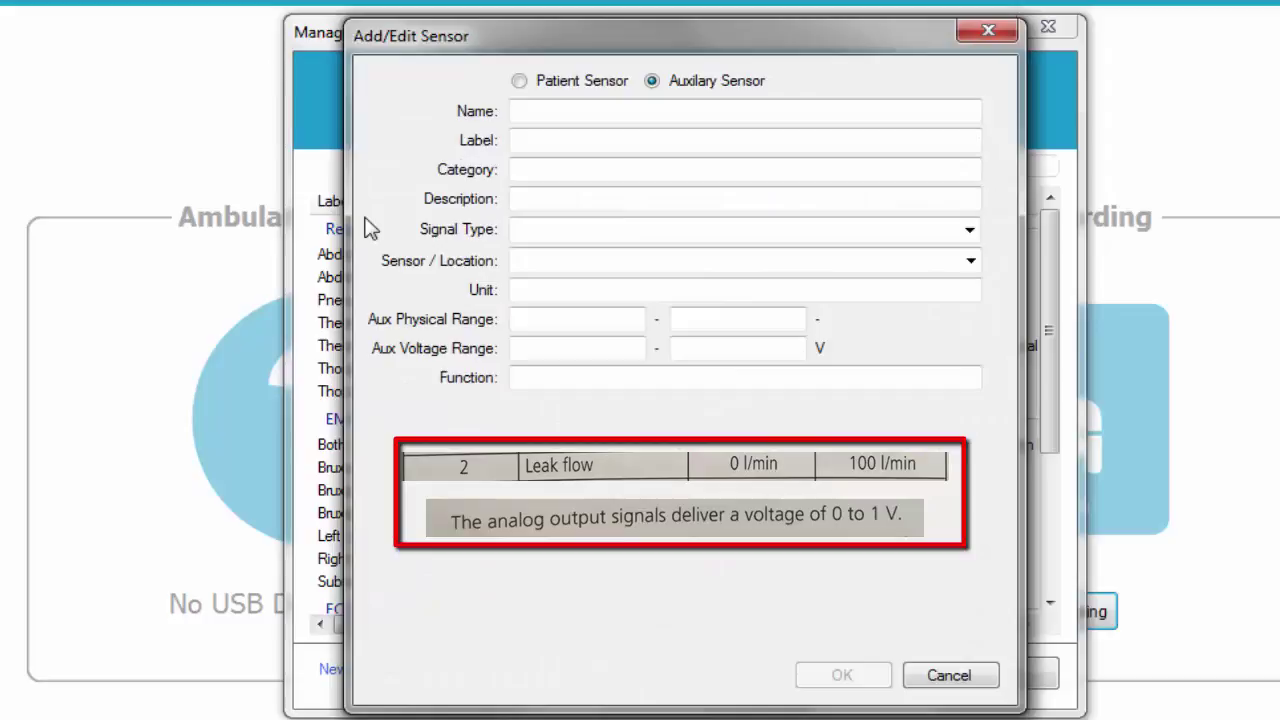
left_click(557, 118)
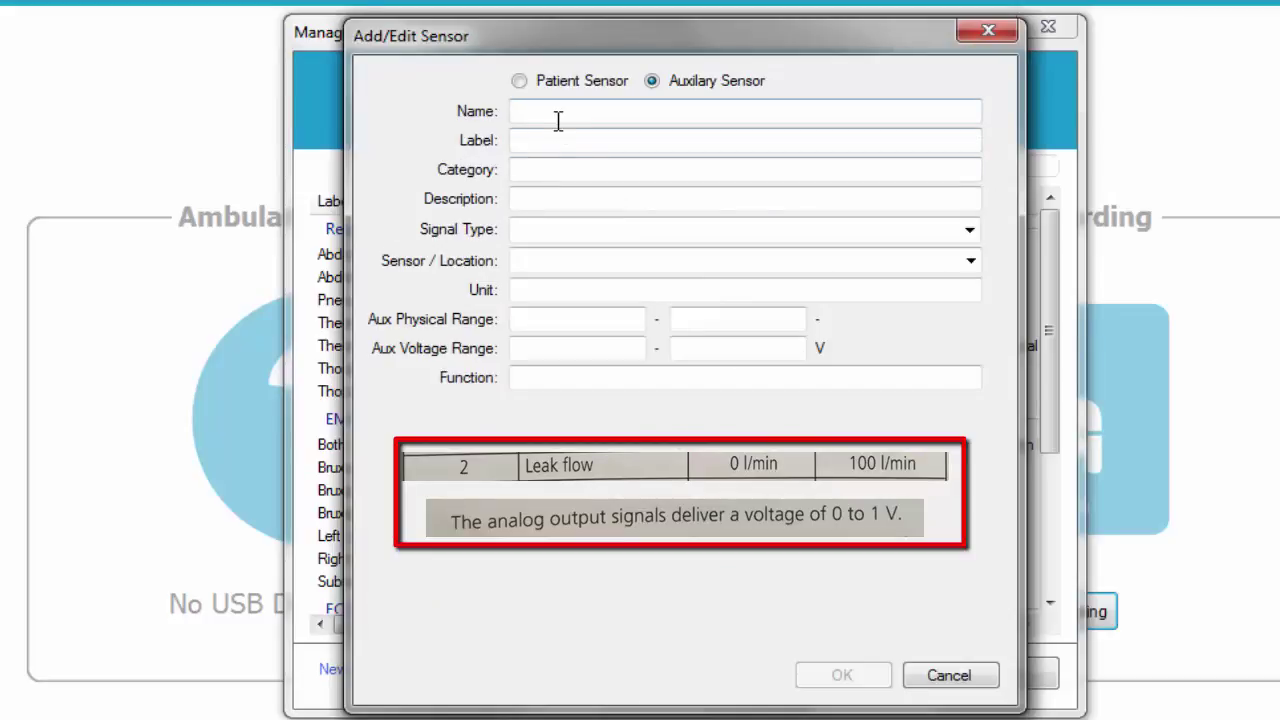
type("Leak Flow")
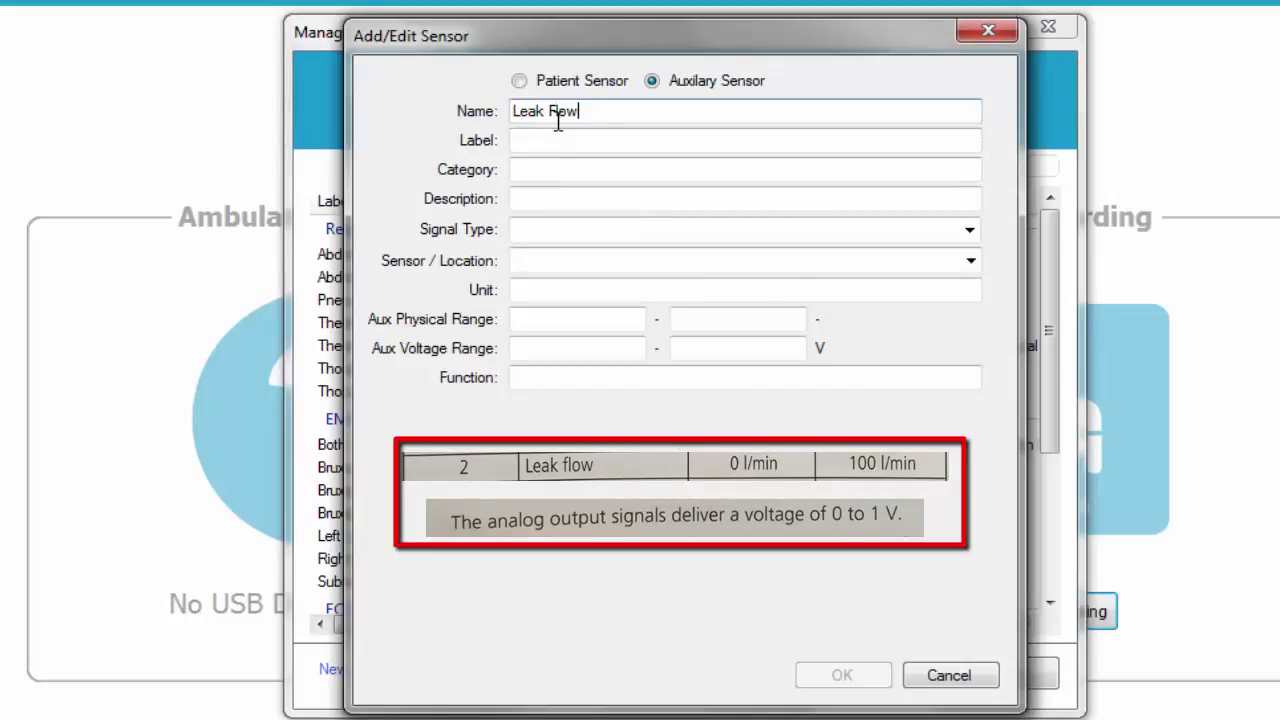
left_click(561, 140)
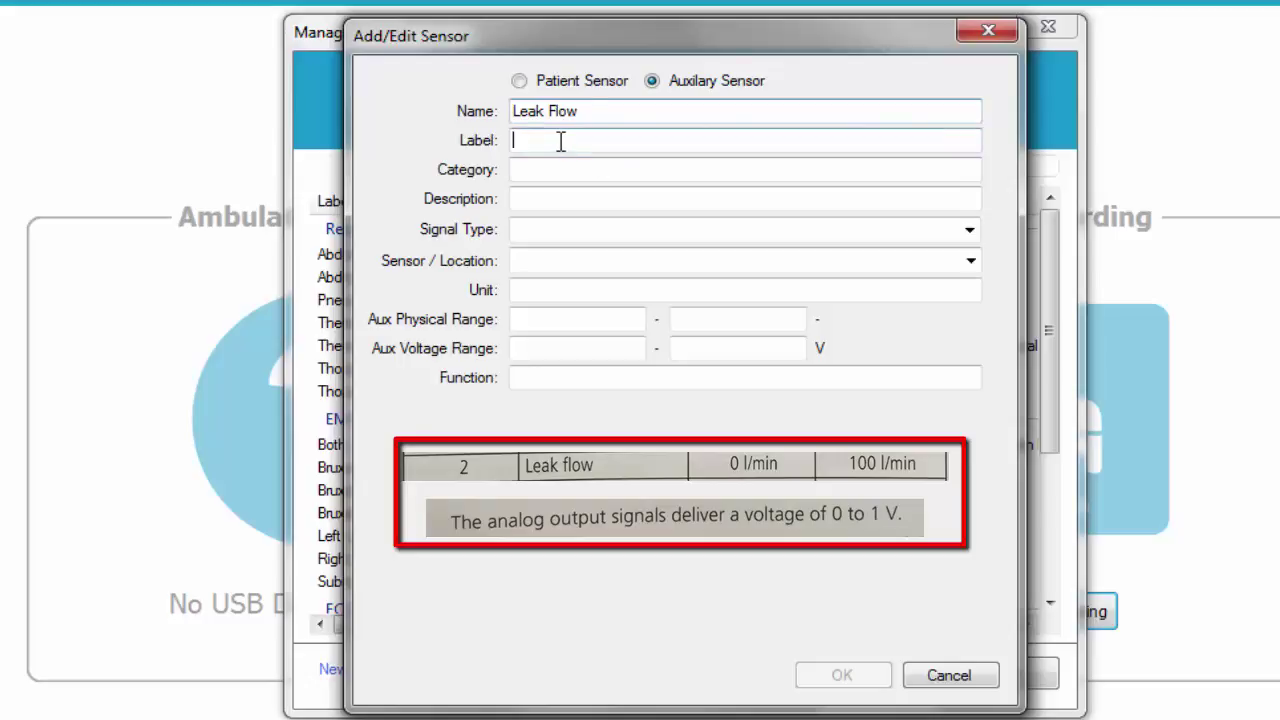
type("Leak flow")
key("BackSpace")
key("BackSpace")
key("BackSpace")
key("BackSpace")
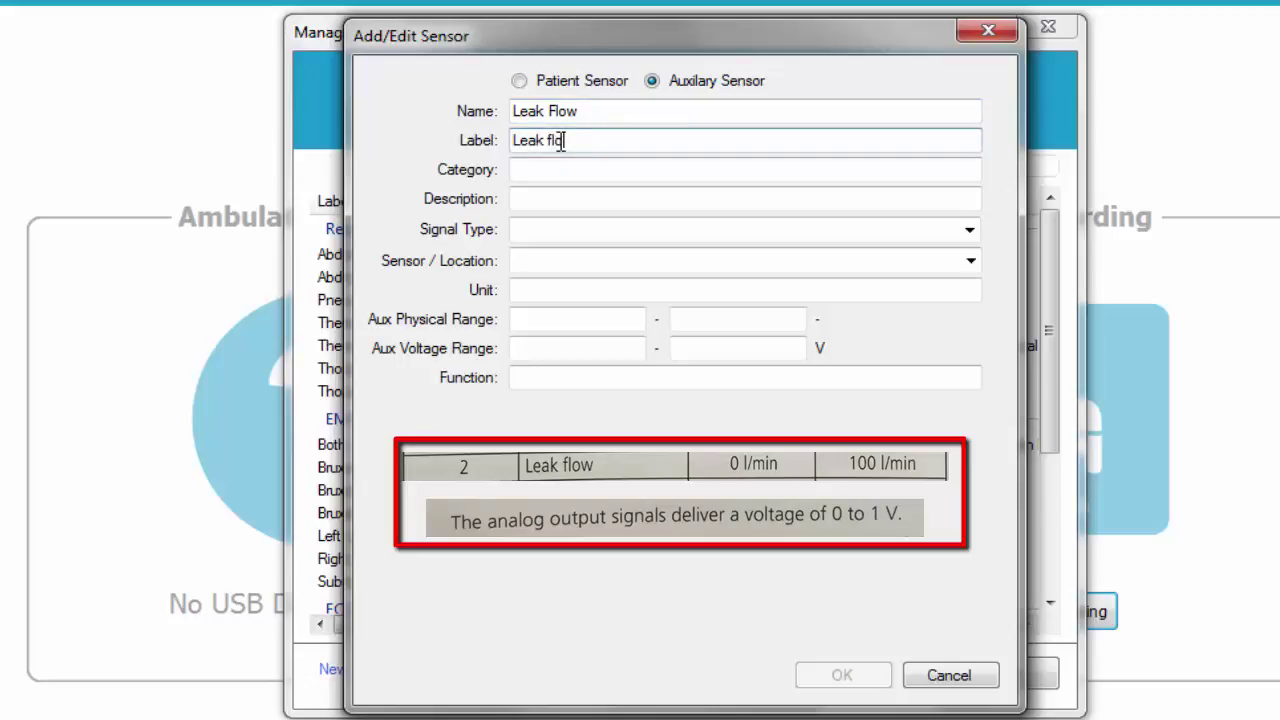
type("Flow")
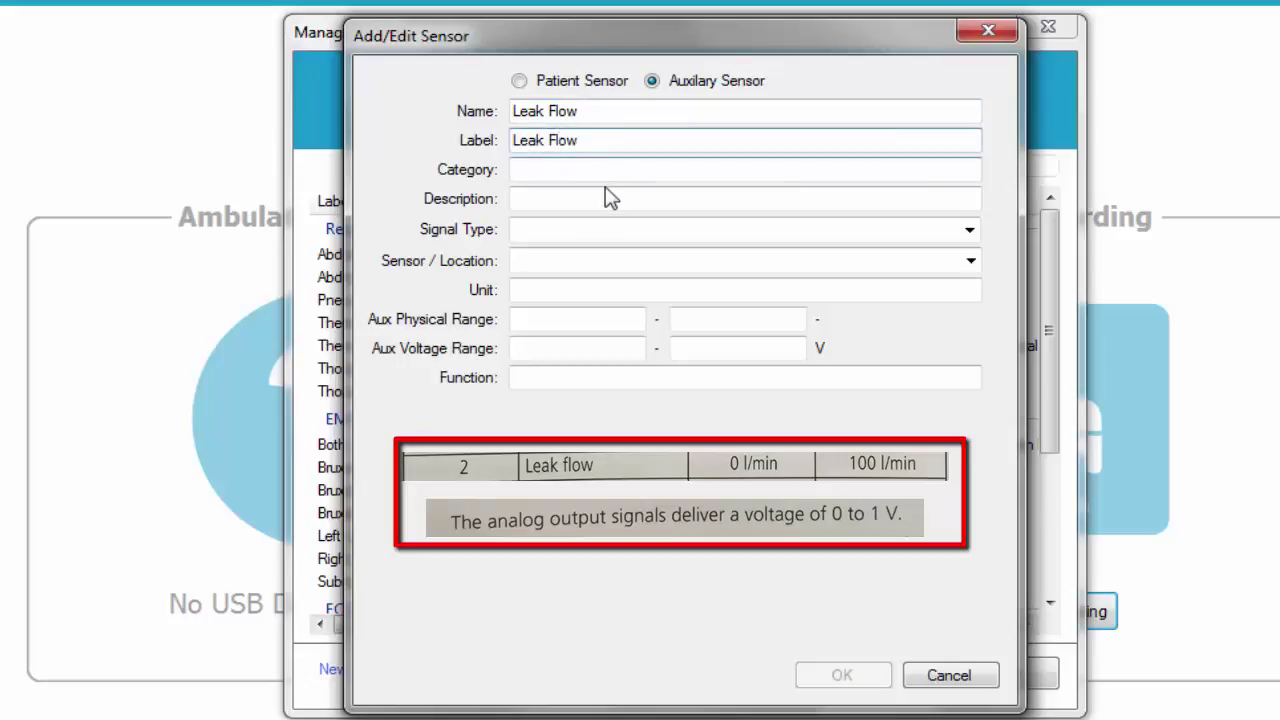
Give the sensor category 'Manufacturer Name', description 'Add Description', type Resp.Leak, location FlowGenerator
left_click(584, 176)
type("Manufa")
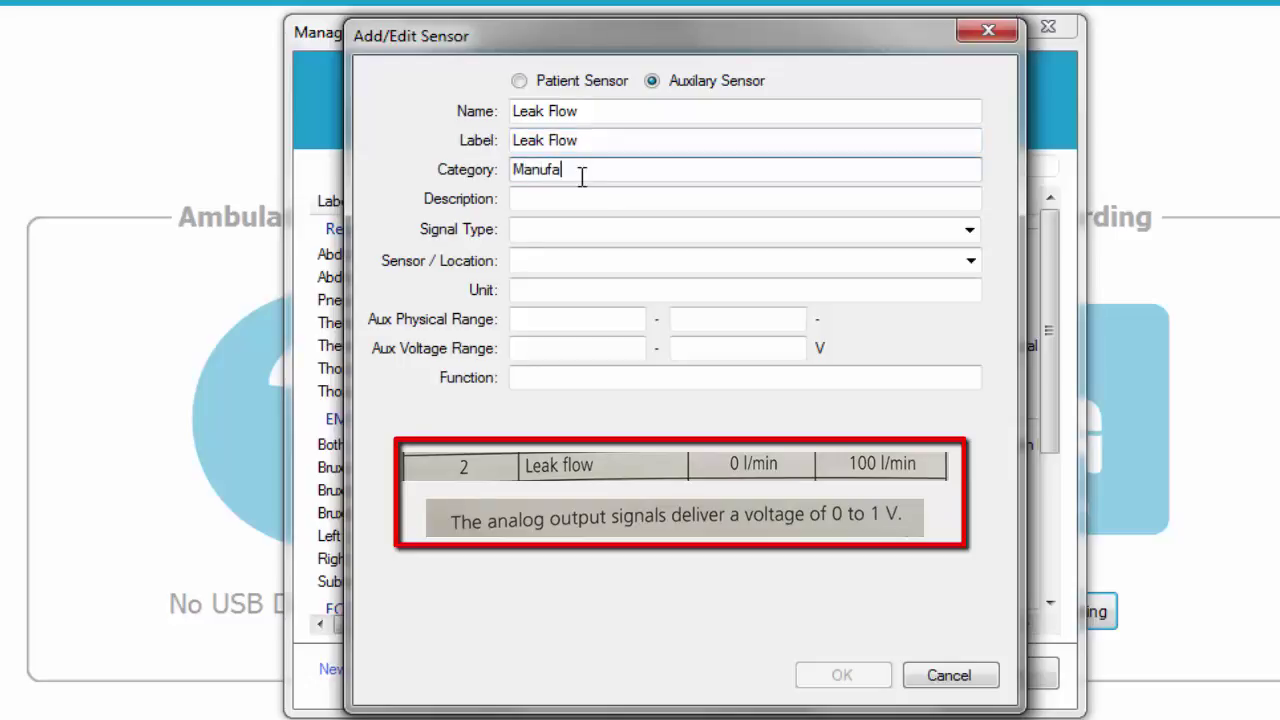
type("cturer Name")
left_click(637, 202)
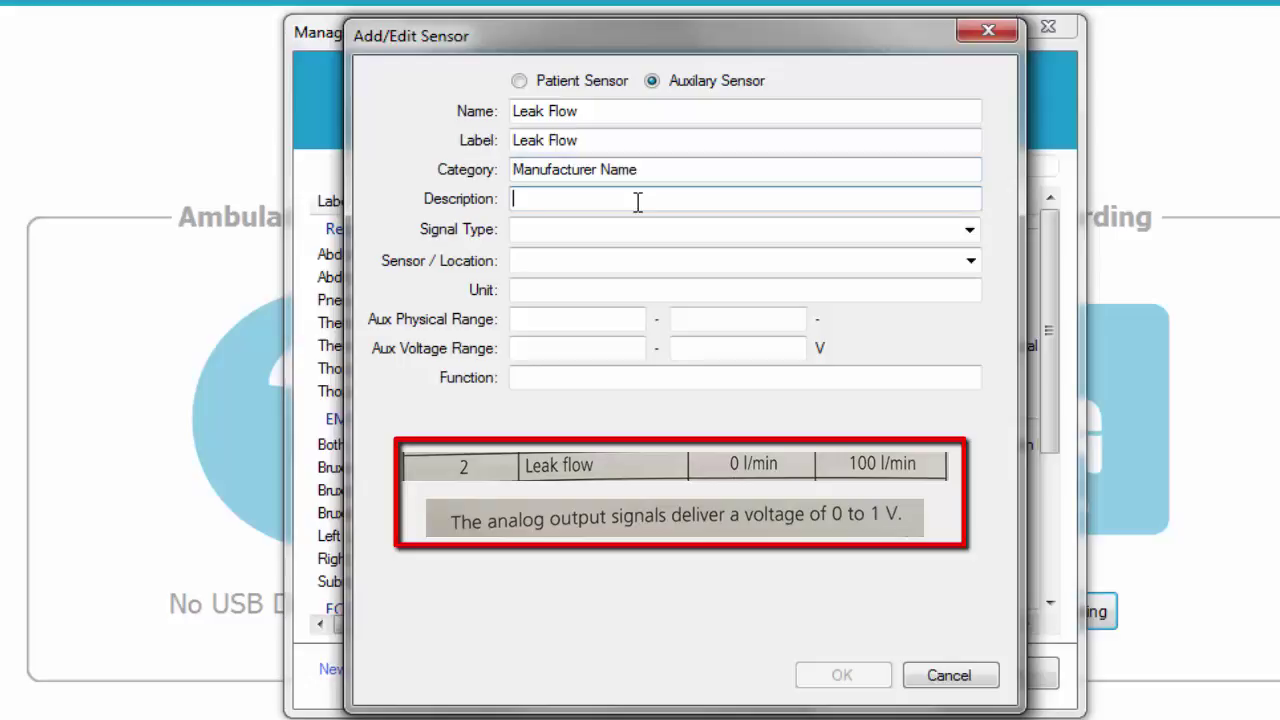
type("Add Description")
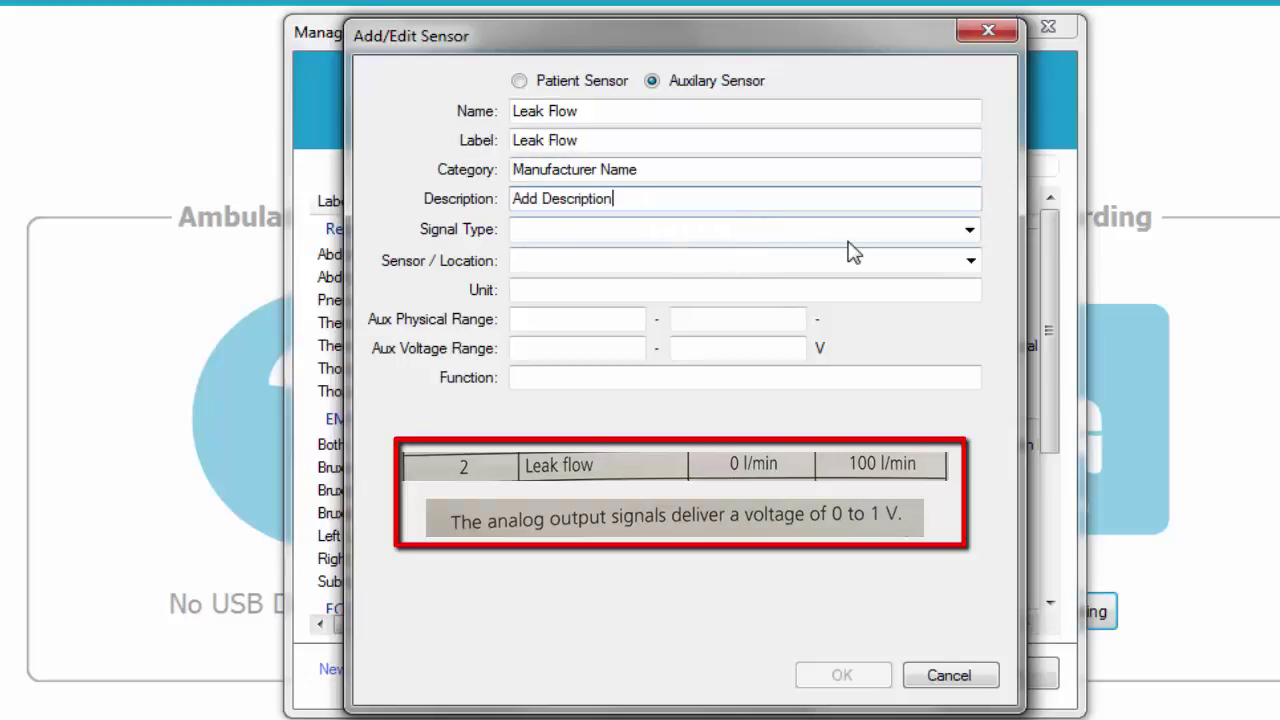
left_click(969, 230)
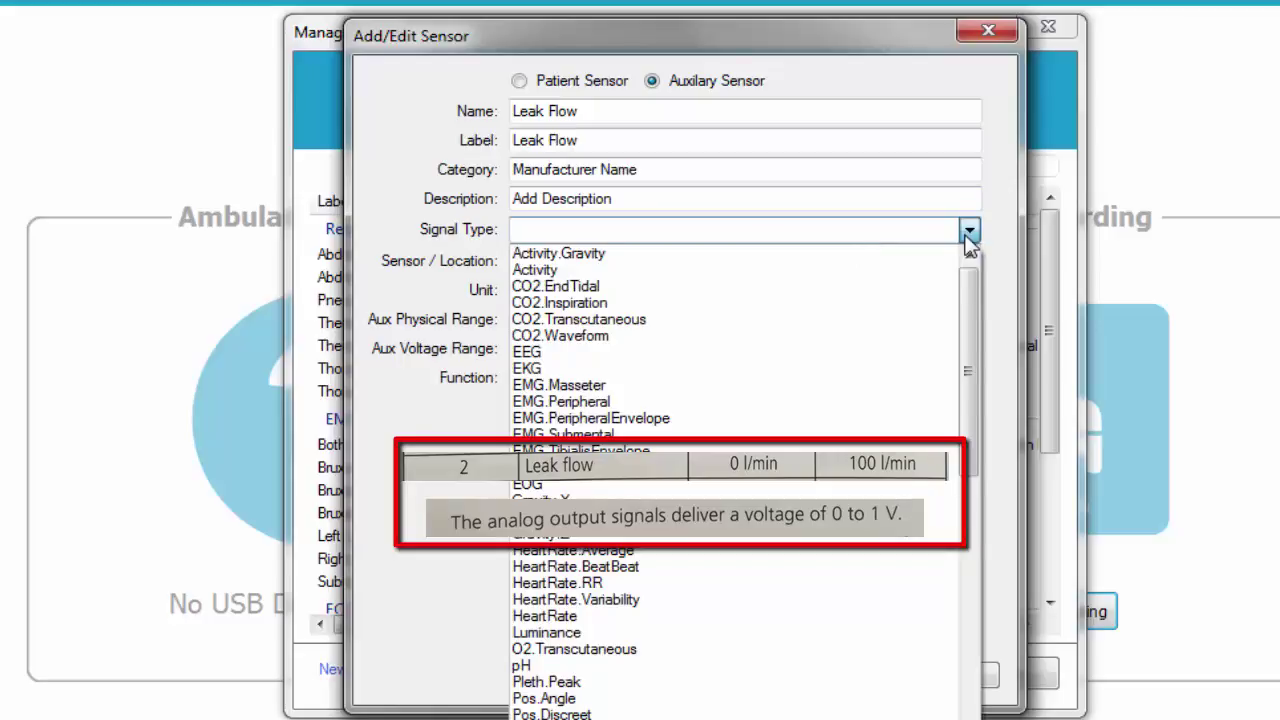
left_click_drag(975, 300, 973, 470)
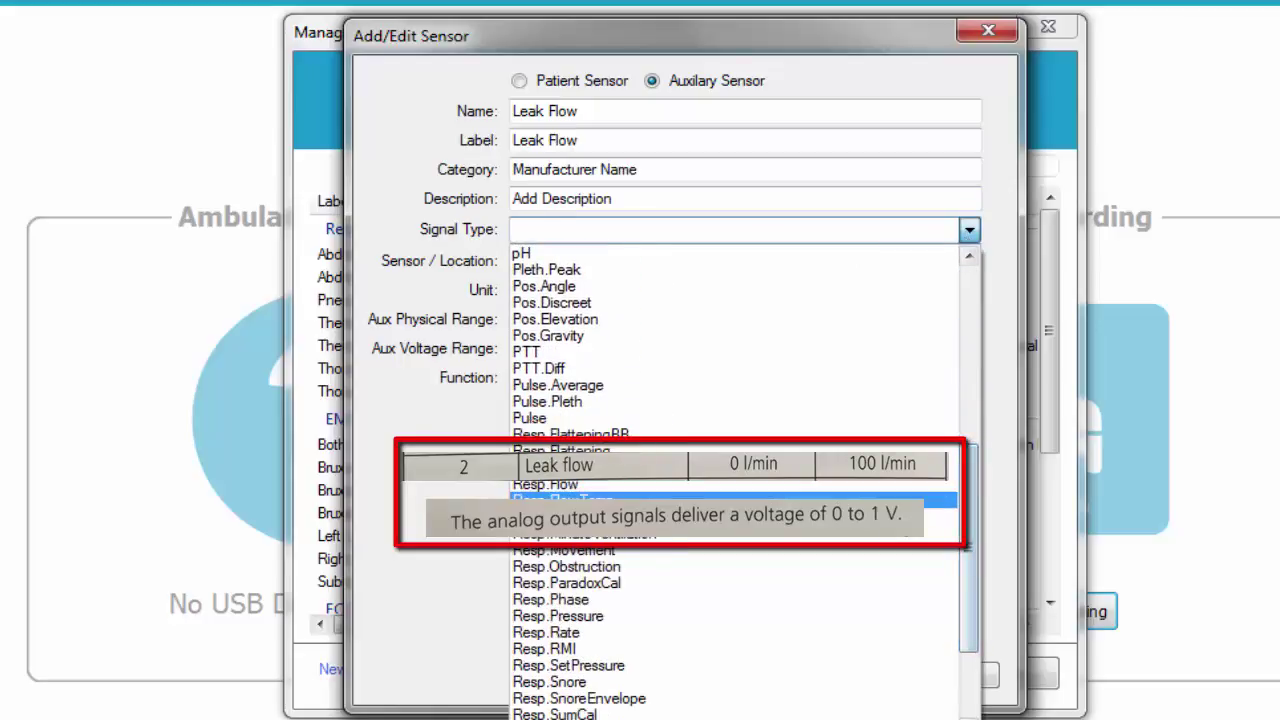
left_click(900, 516)
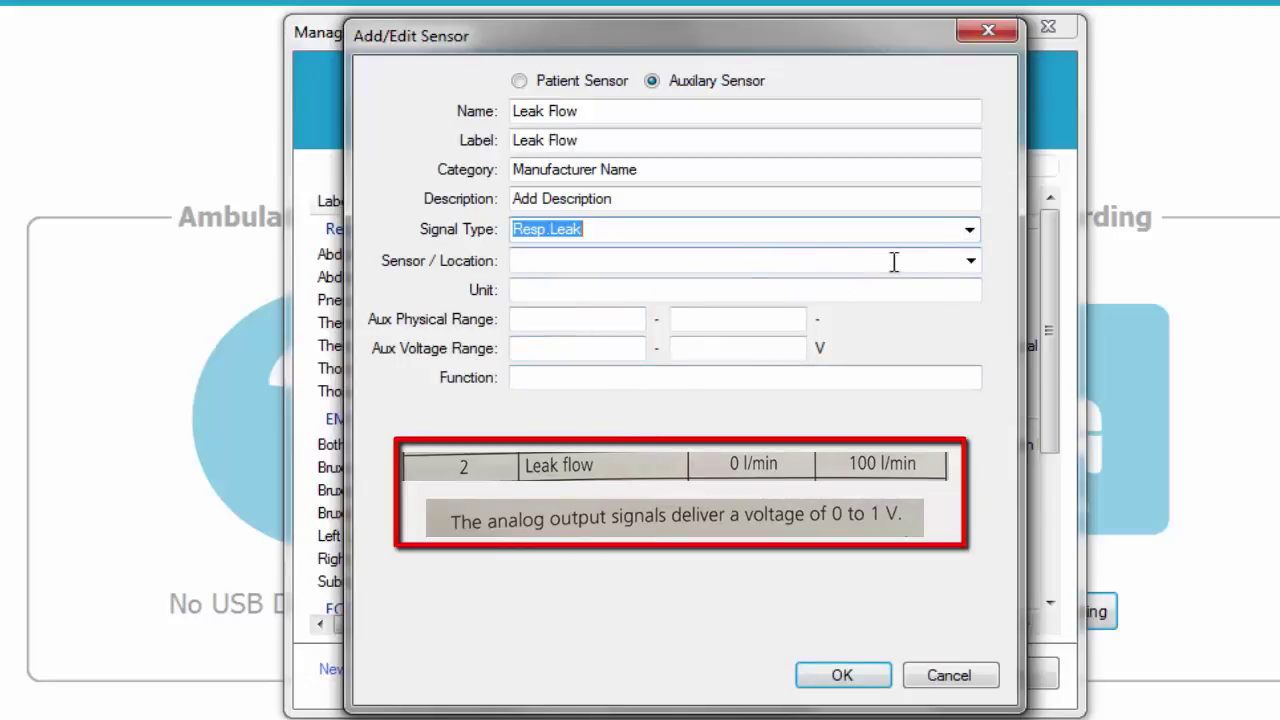
left_click(969, 258)
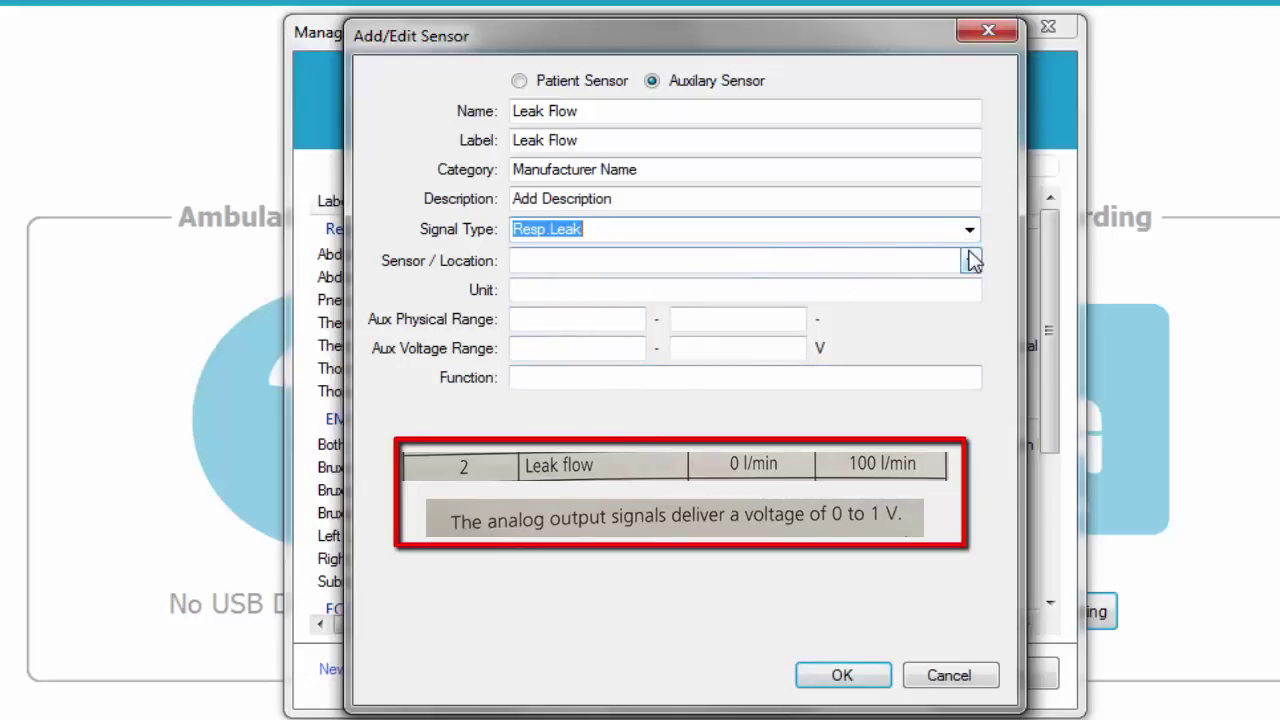
left_click(826, 285)
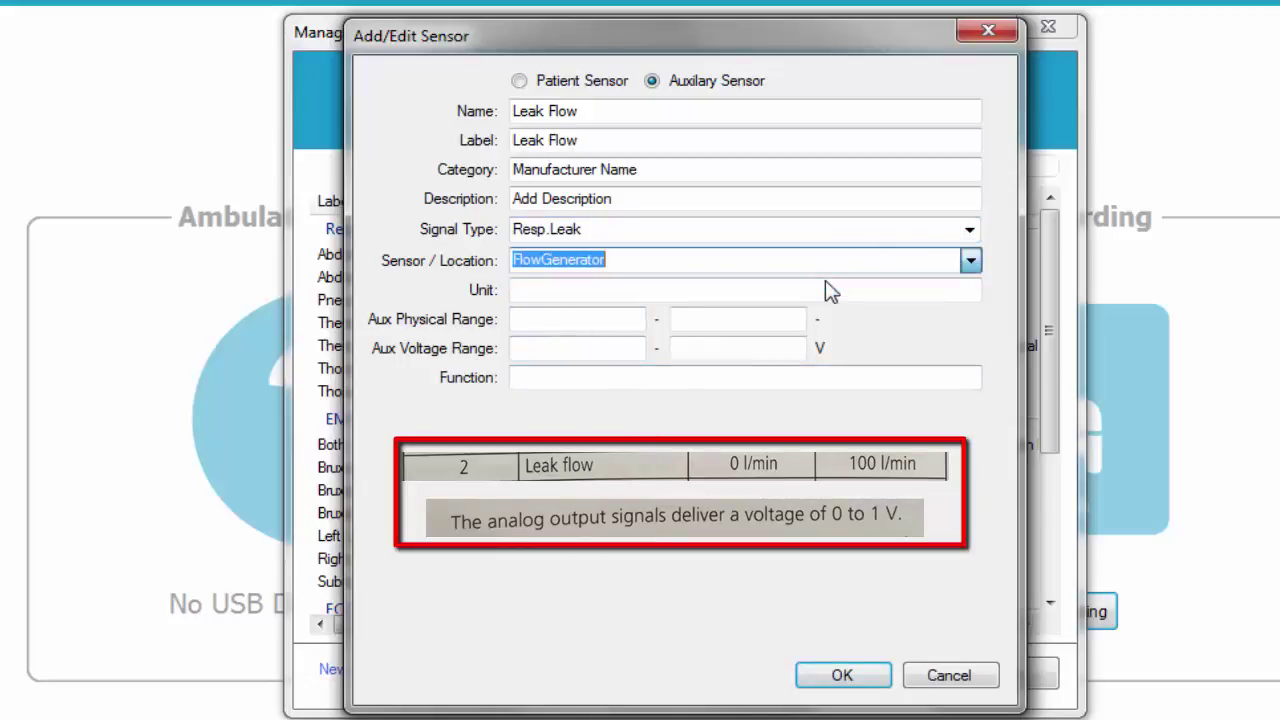
Set the sensor unit to l/min with physical range 0–100 over 0–1 V
left_click(684, 291)
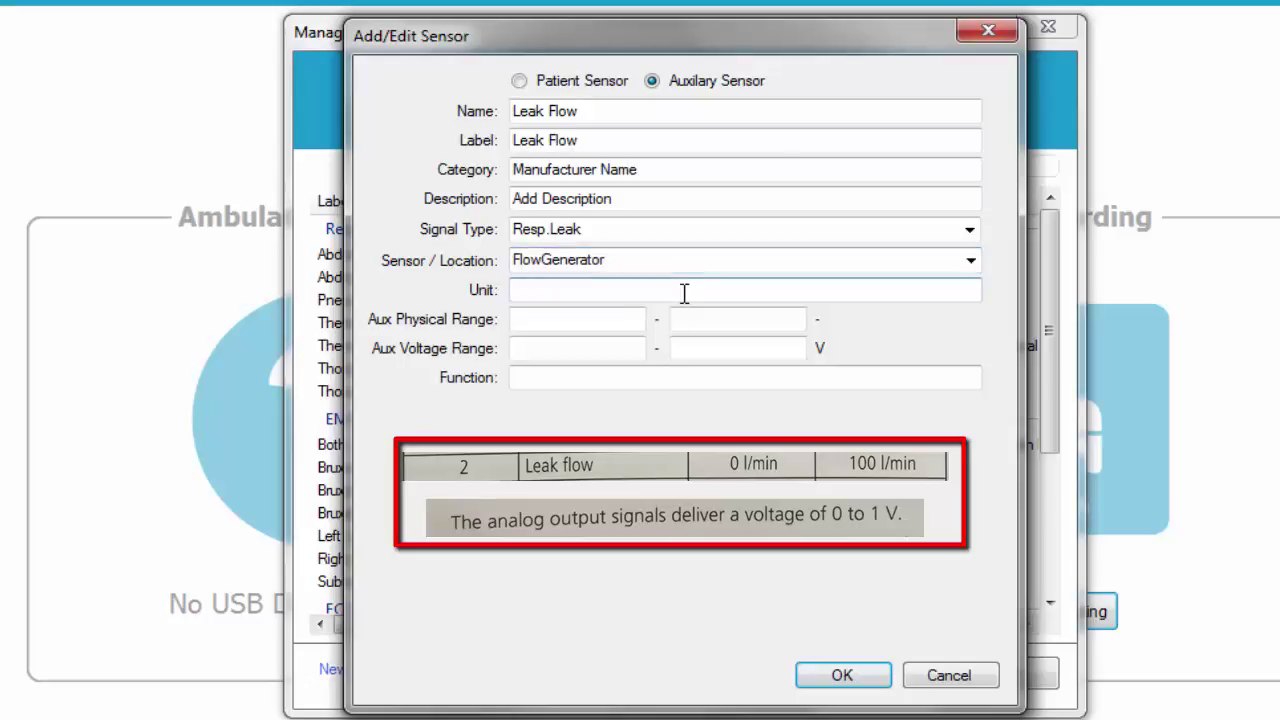
type("l/min")
left_click(618, 318)
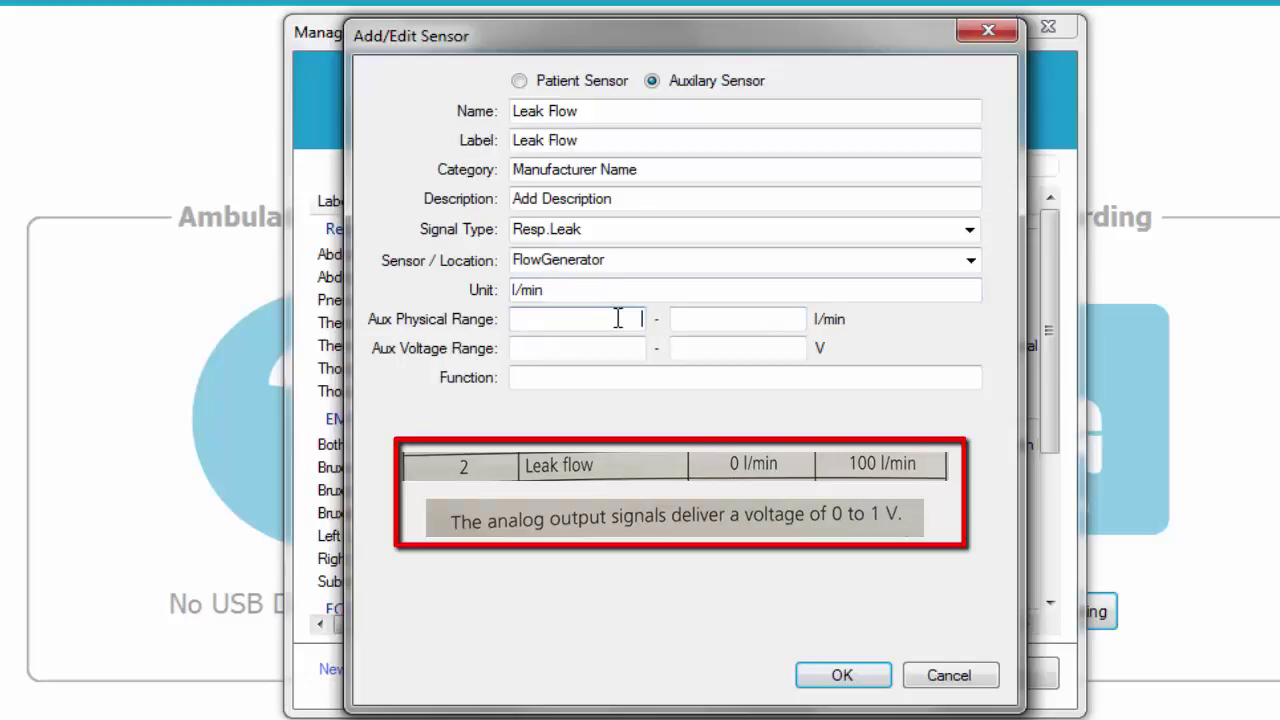
type("0")
left_click(760, 325)
type("100")
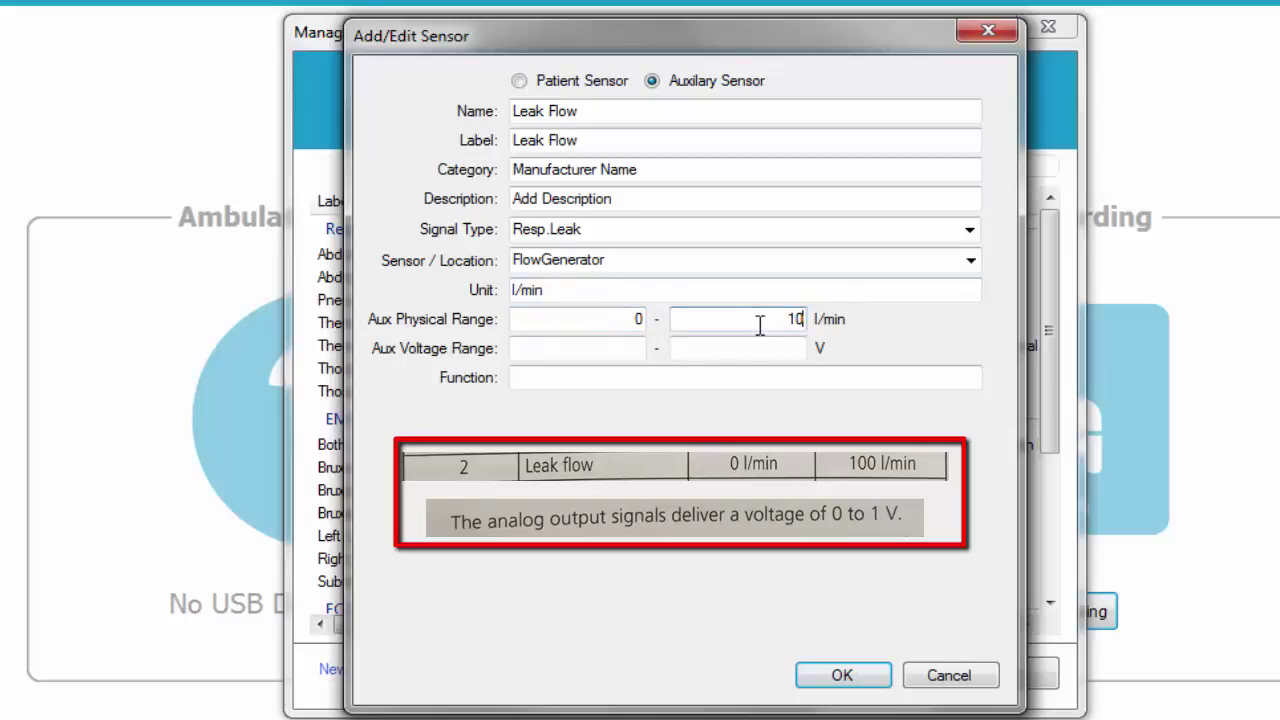
left_click(628, 346)
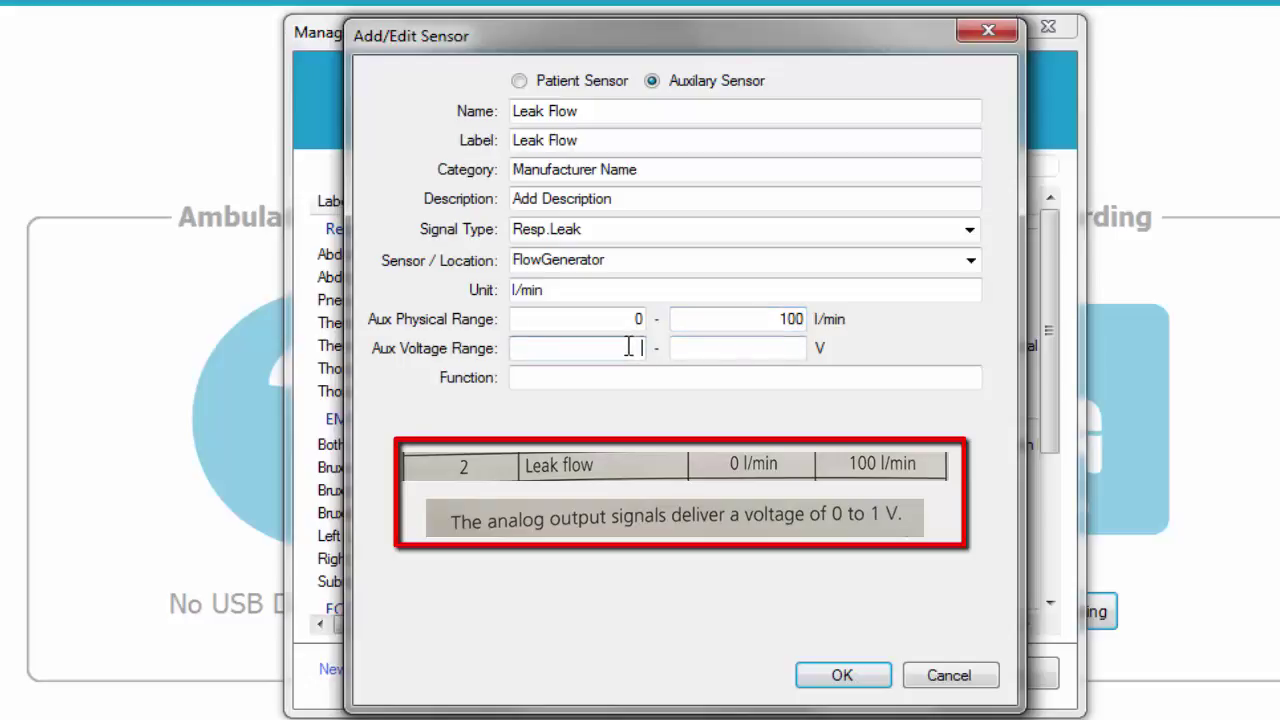
type("0")
left_click(703, 351)
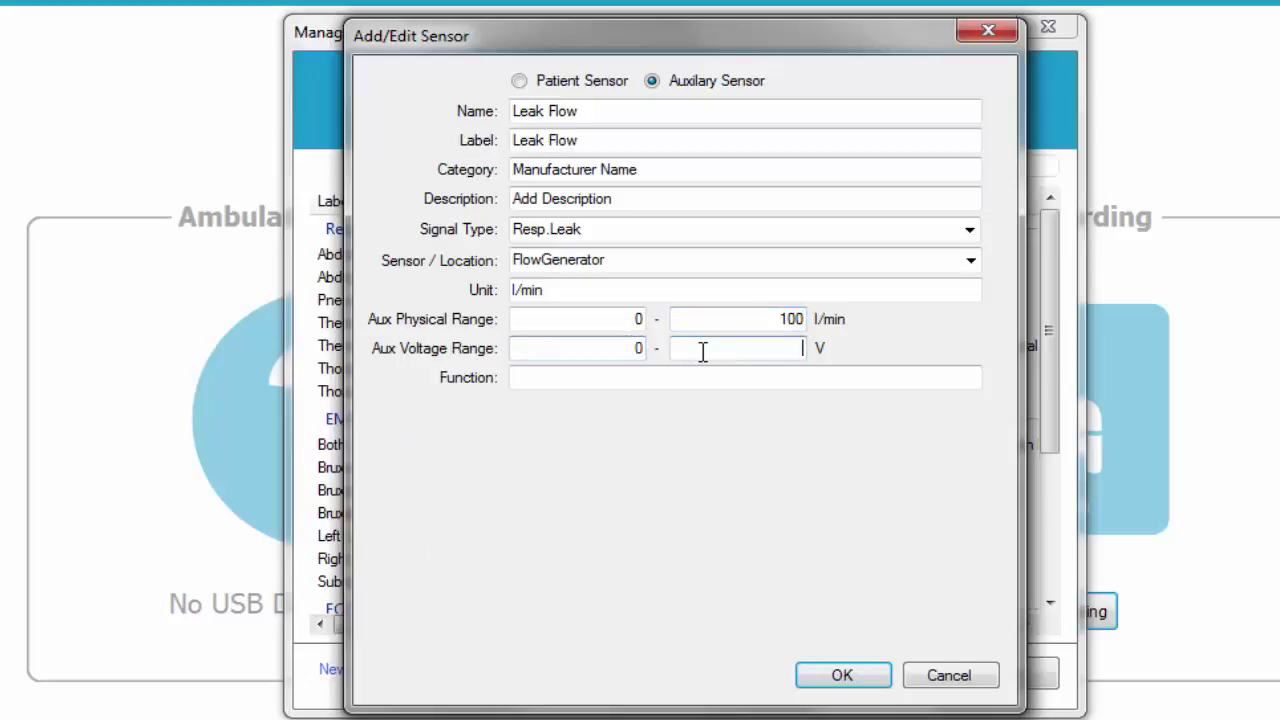
type("1")
left_click(720, 376)
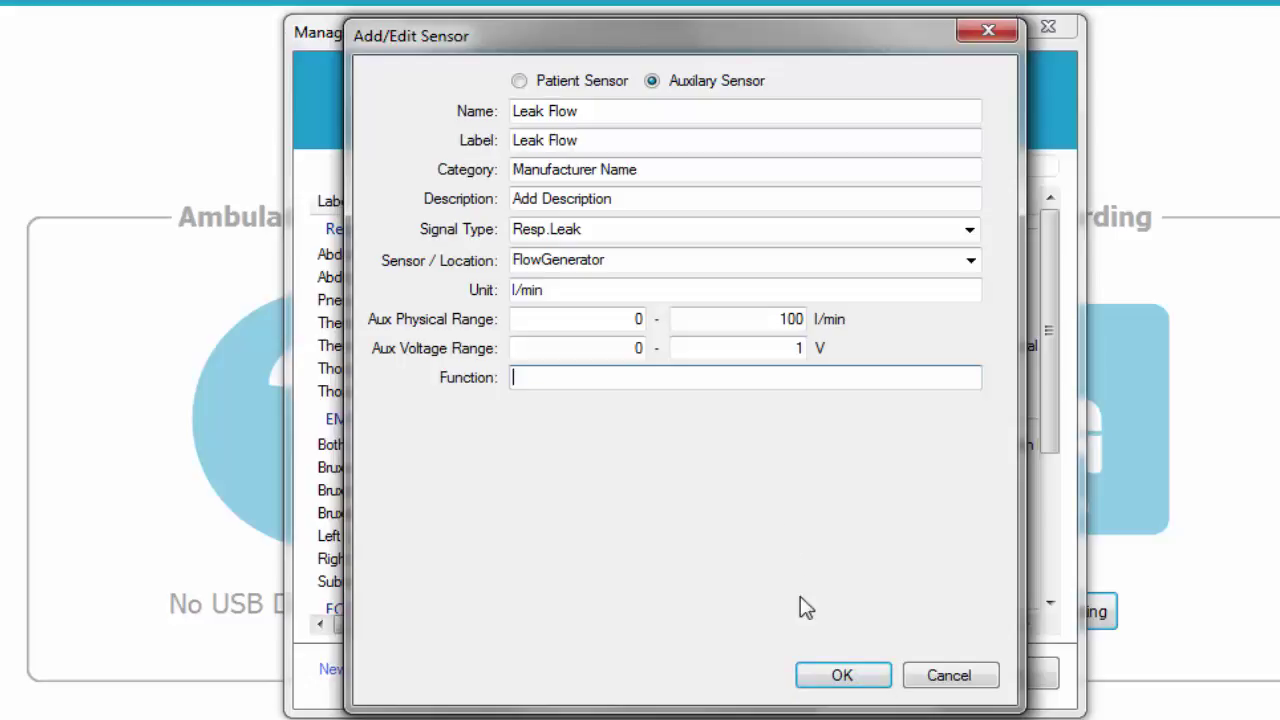
Save the Leak Flow sensor and close the Manage Sensors dialog
left_click(820, 675)
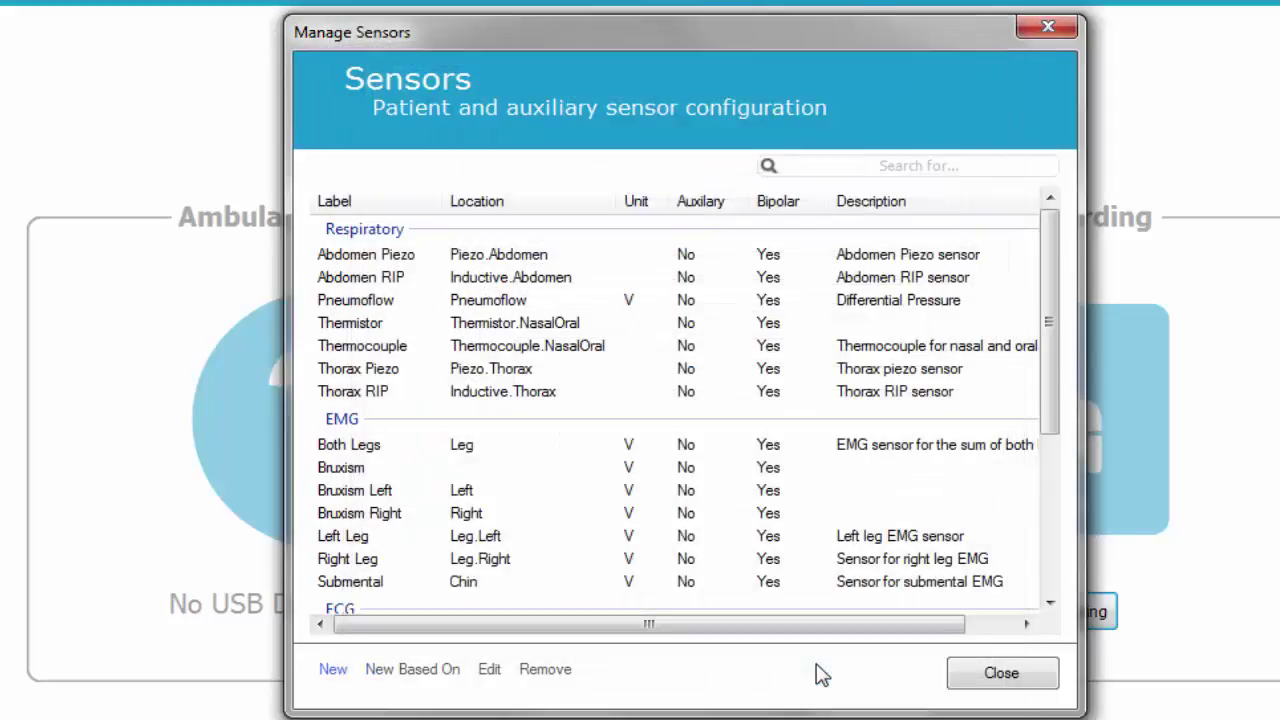
left_click_drag(1040, 396, 1043, 563)
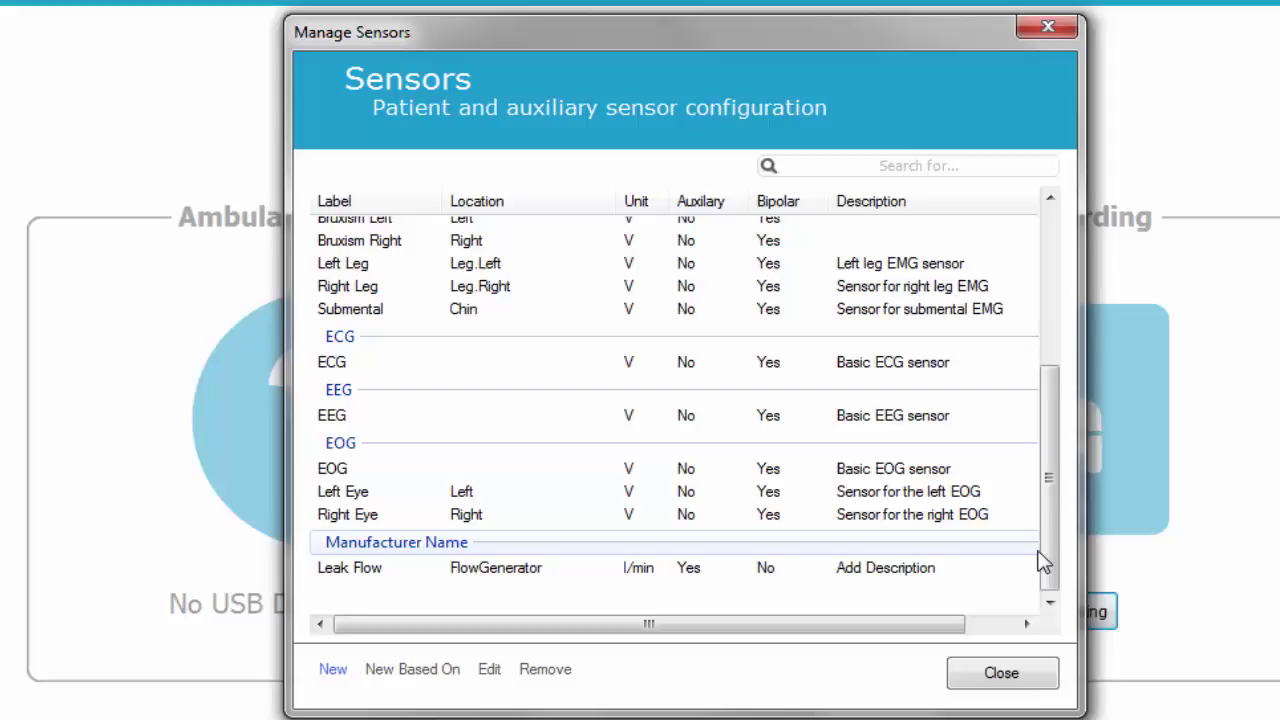
left_click(1003, 673)
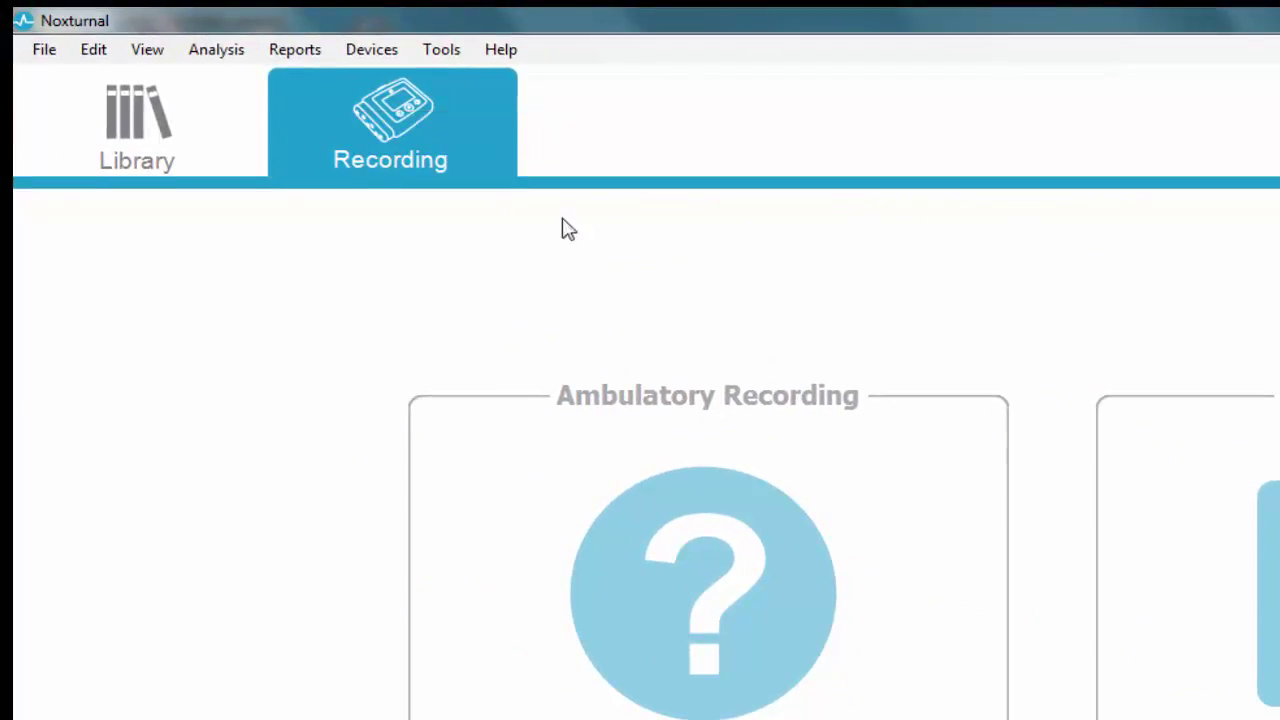
Create a new device profile for the Nox C1 from Devices > Device Profiles
left_click(354, 49)
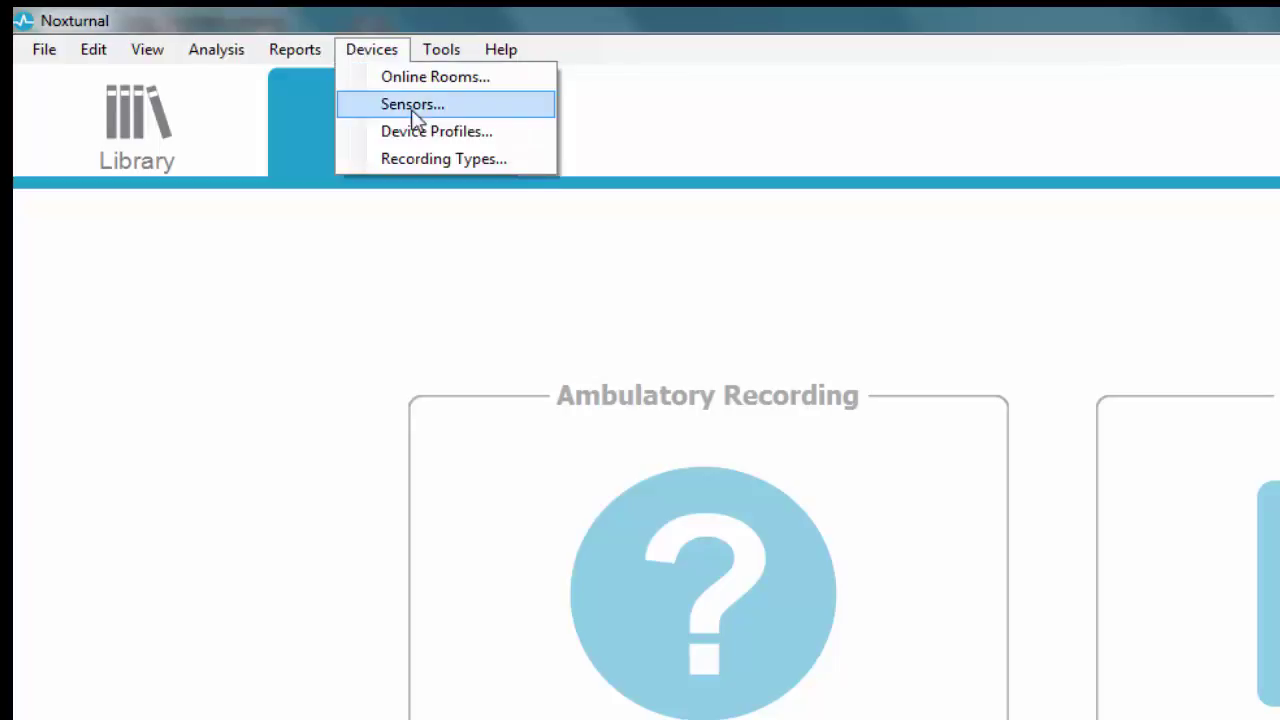
left_click(437, 133)
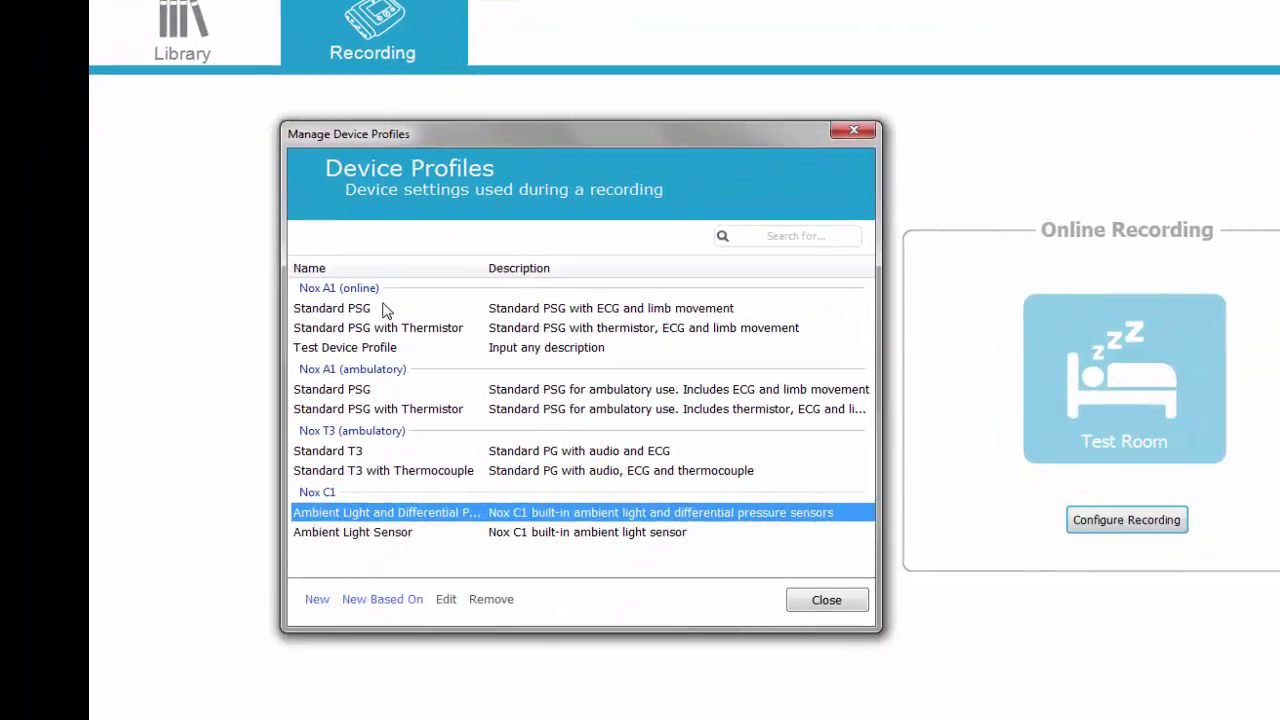
left_click(317, 601)
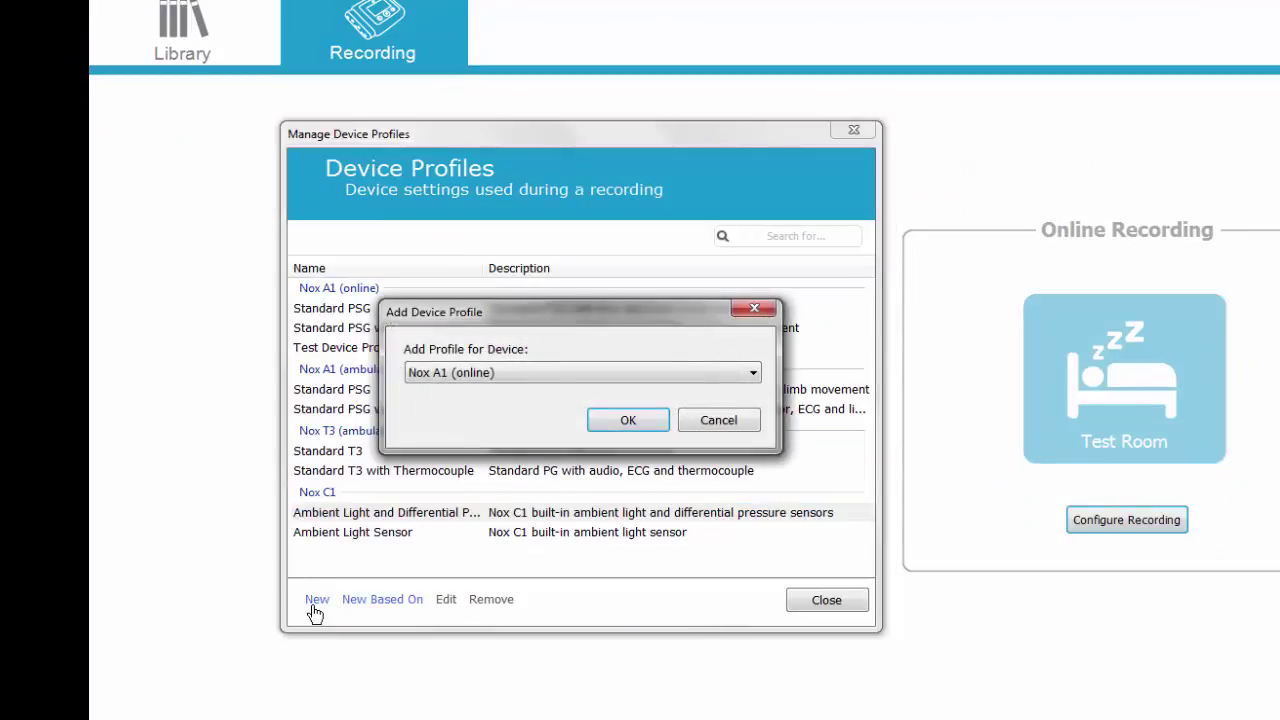
left_click(513, 378)
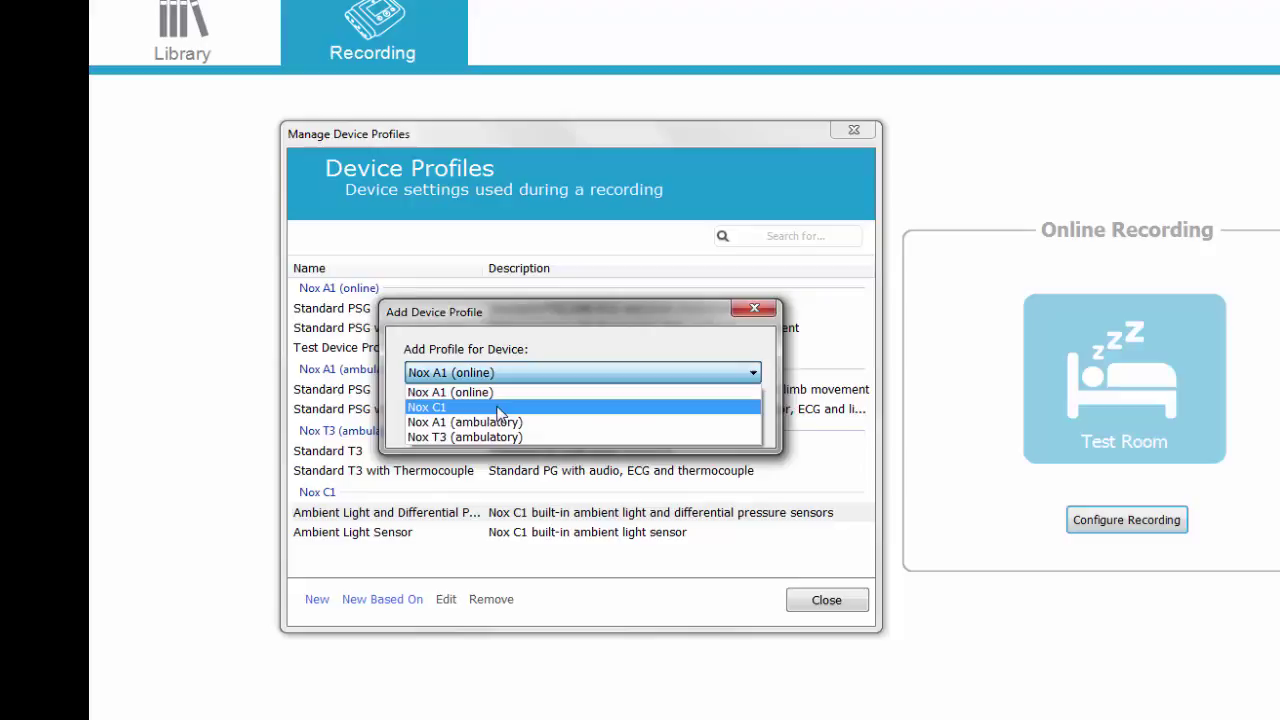
left_click(497, 408)
left_click(612, 421)
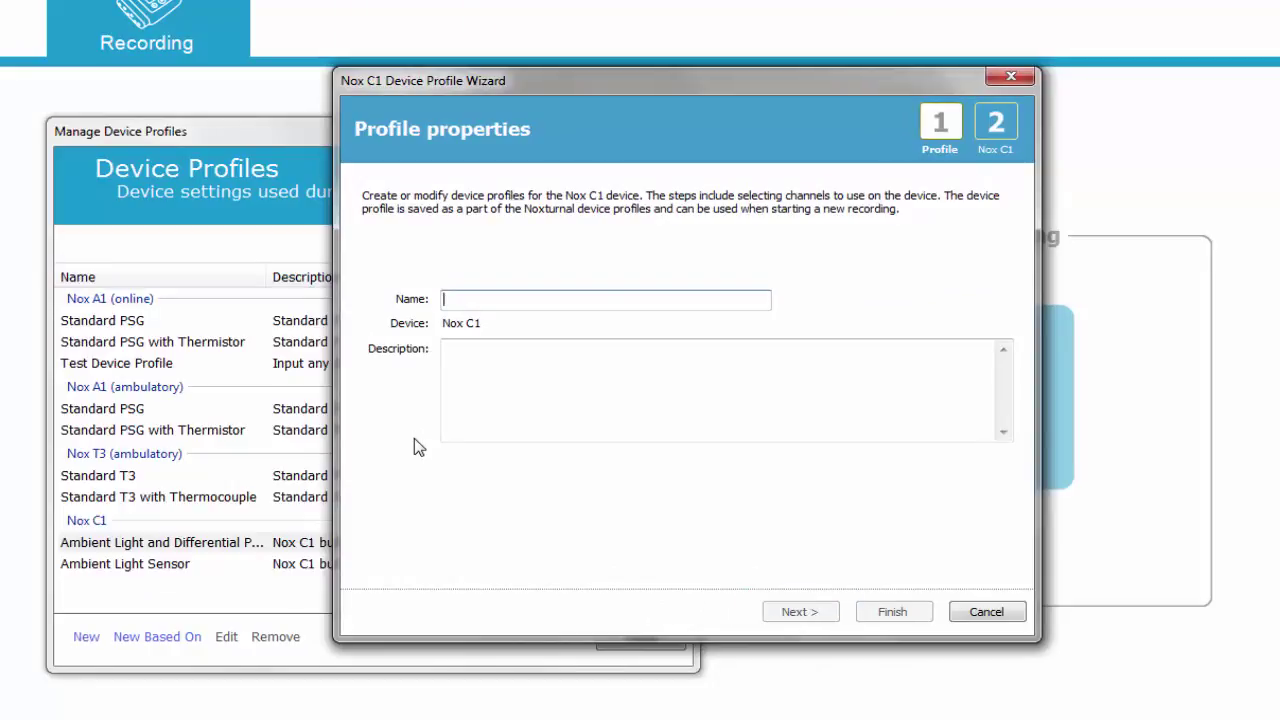
Name the profile 'Test Nox C1 device profile', add a short description, and continue
type("Test")
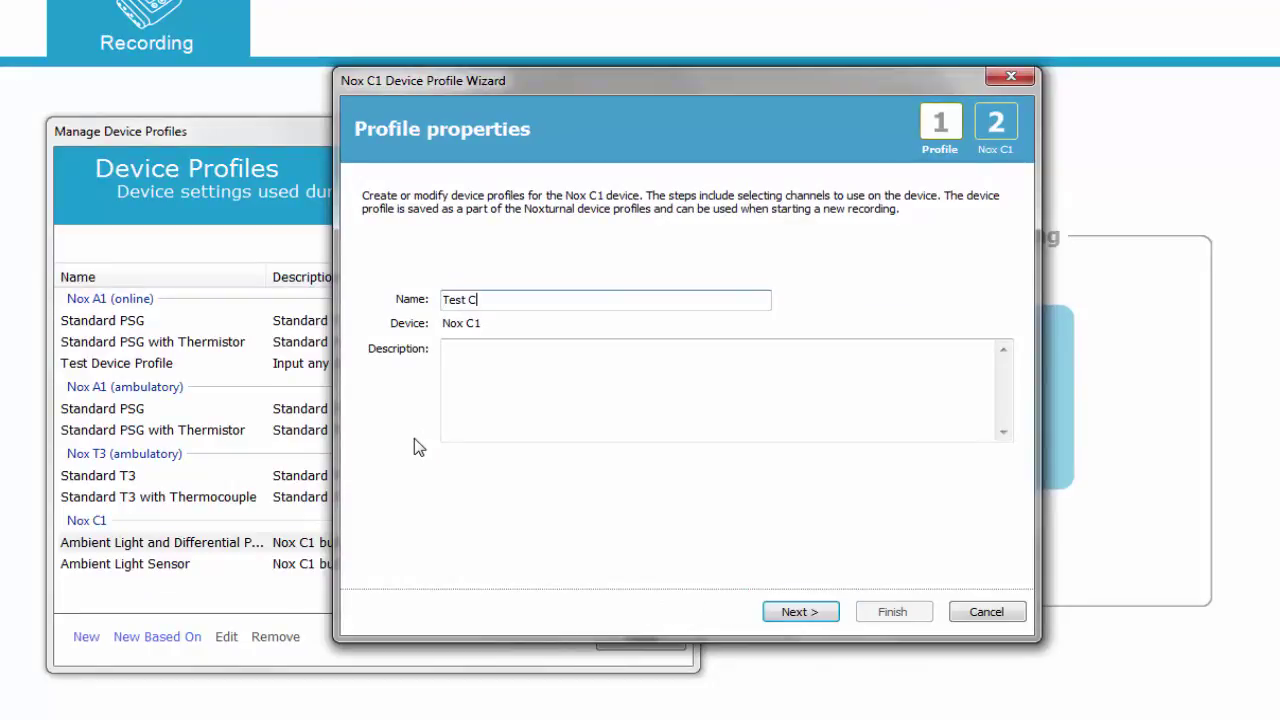
type(" Nox C1 device profile")
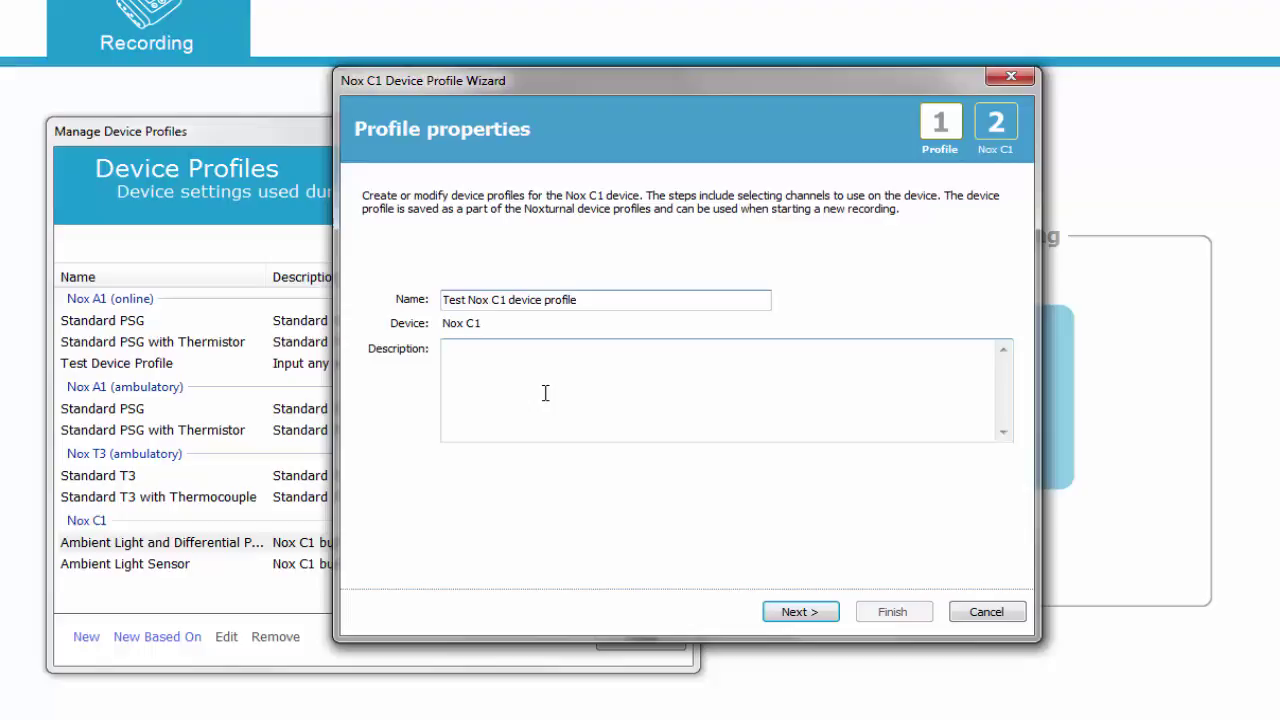
type("A")
key("BackSpace")
type("Ente")
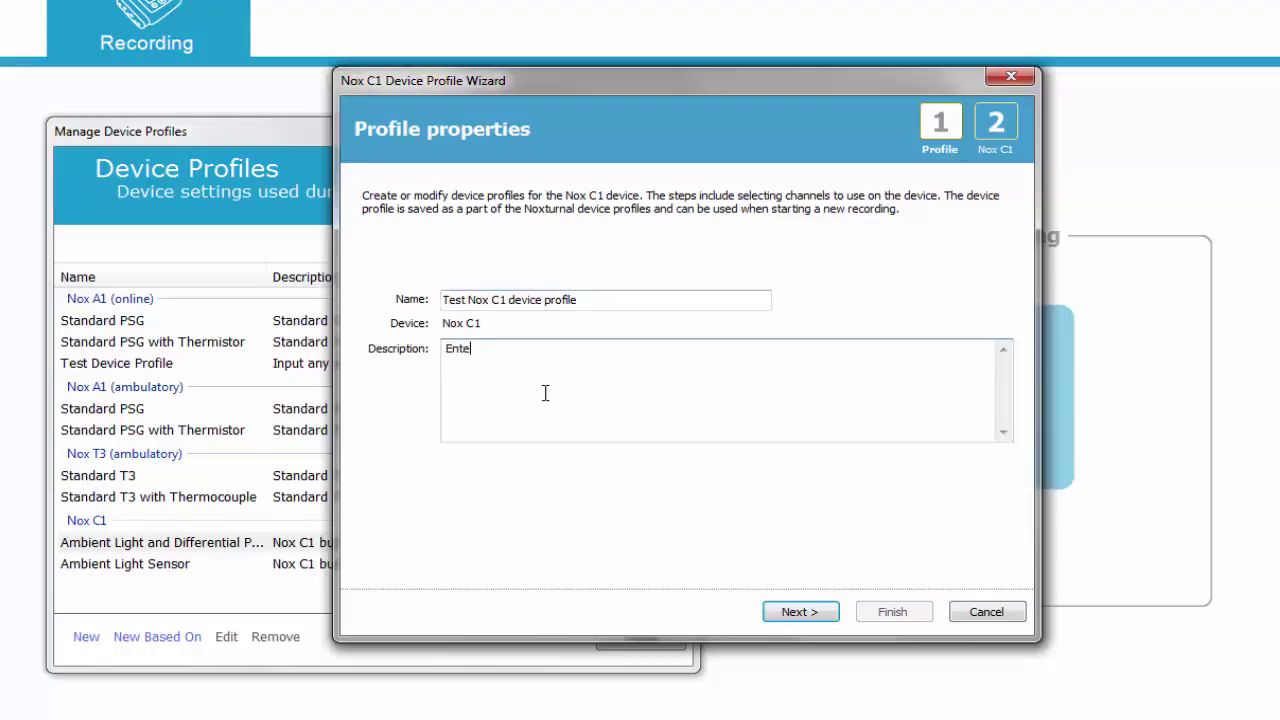
type("r Any")
key("BackSpace")
key("BackSpace")
key("BackSpace")
type("any description")
left_click(799, 612)
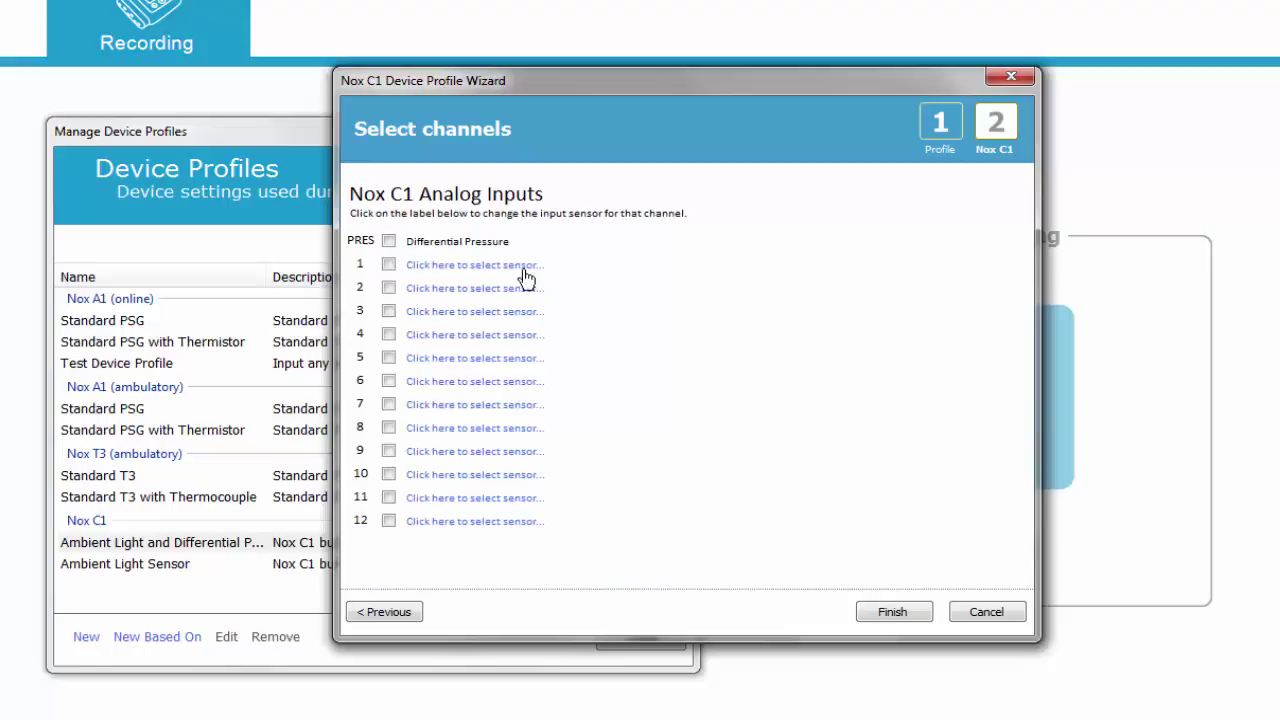
Put Manufacturer Name > Leak Flow on input 1 and General (±5V) on input 2, then finish
left_click(489, 275)
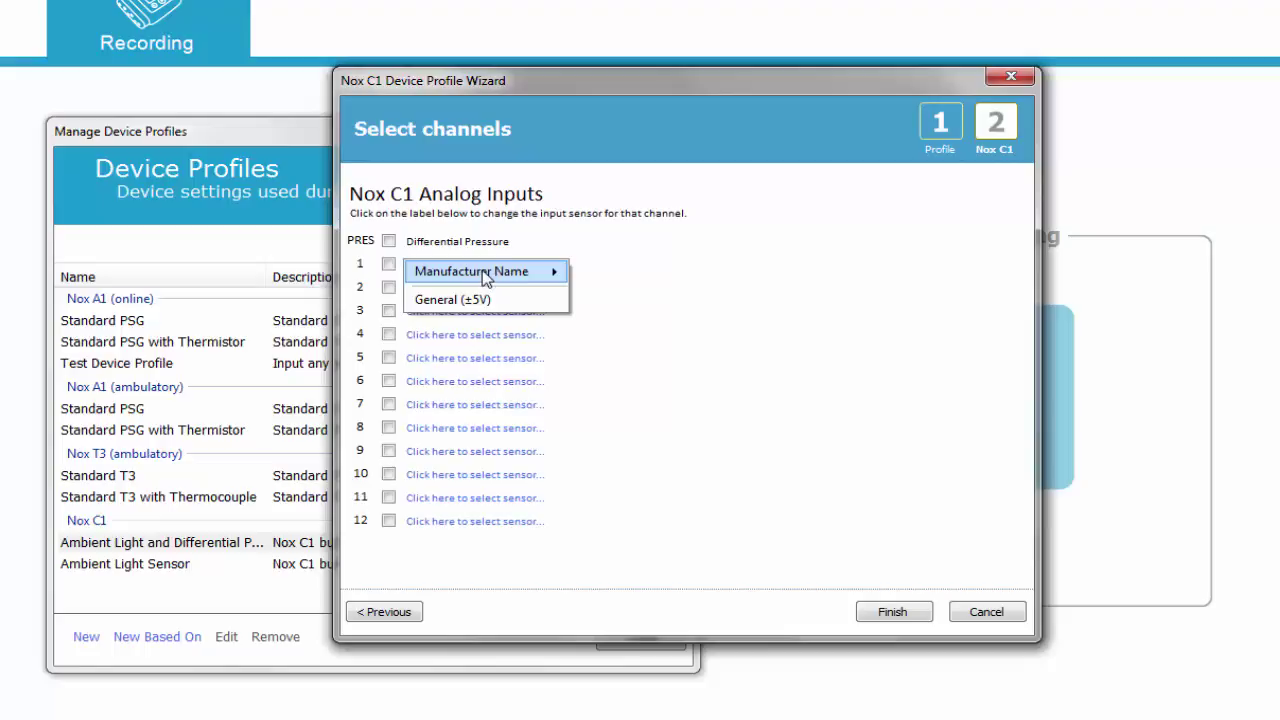
mouse_move(487, 279)
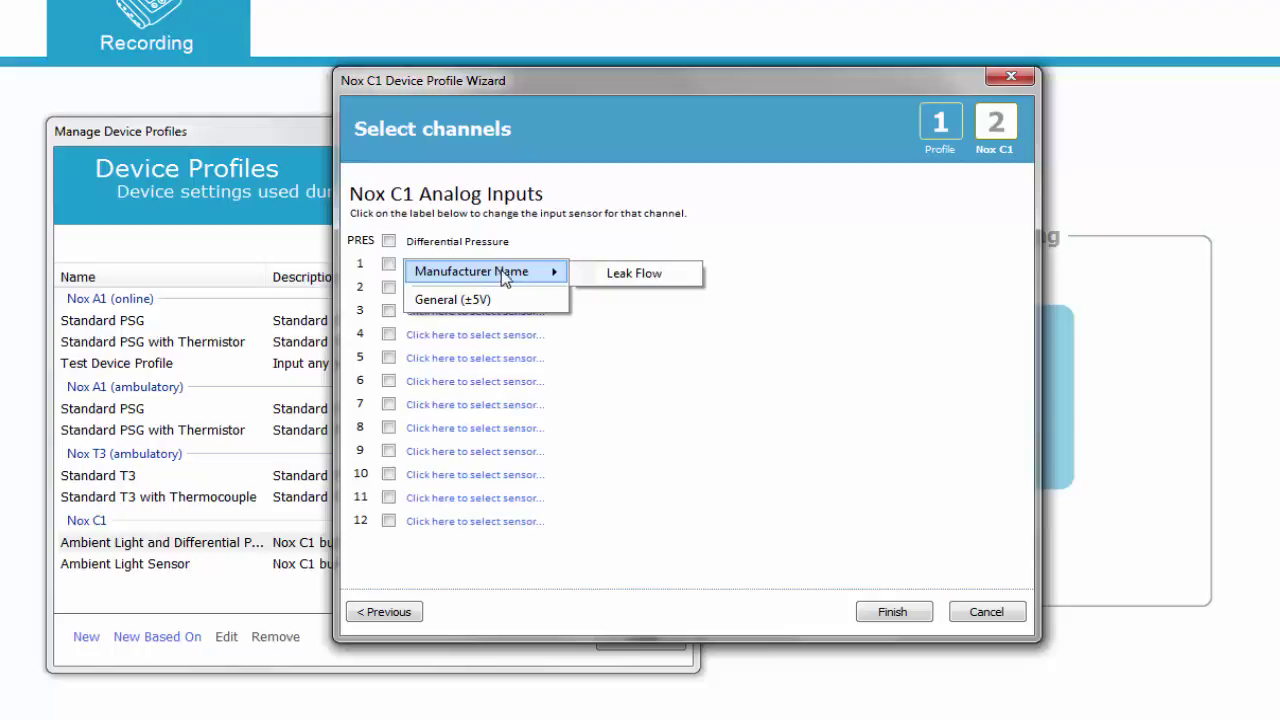
left_click(604, 285)
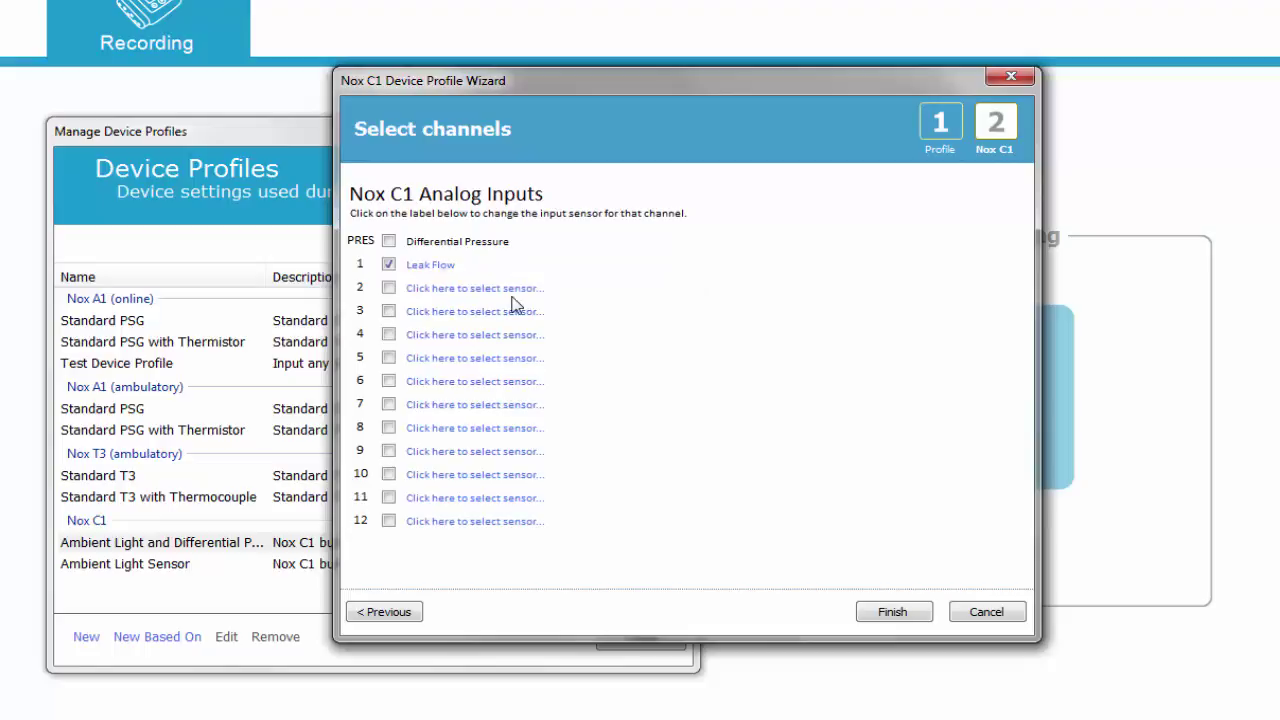
left_click(448, 298)
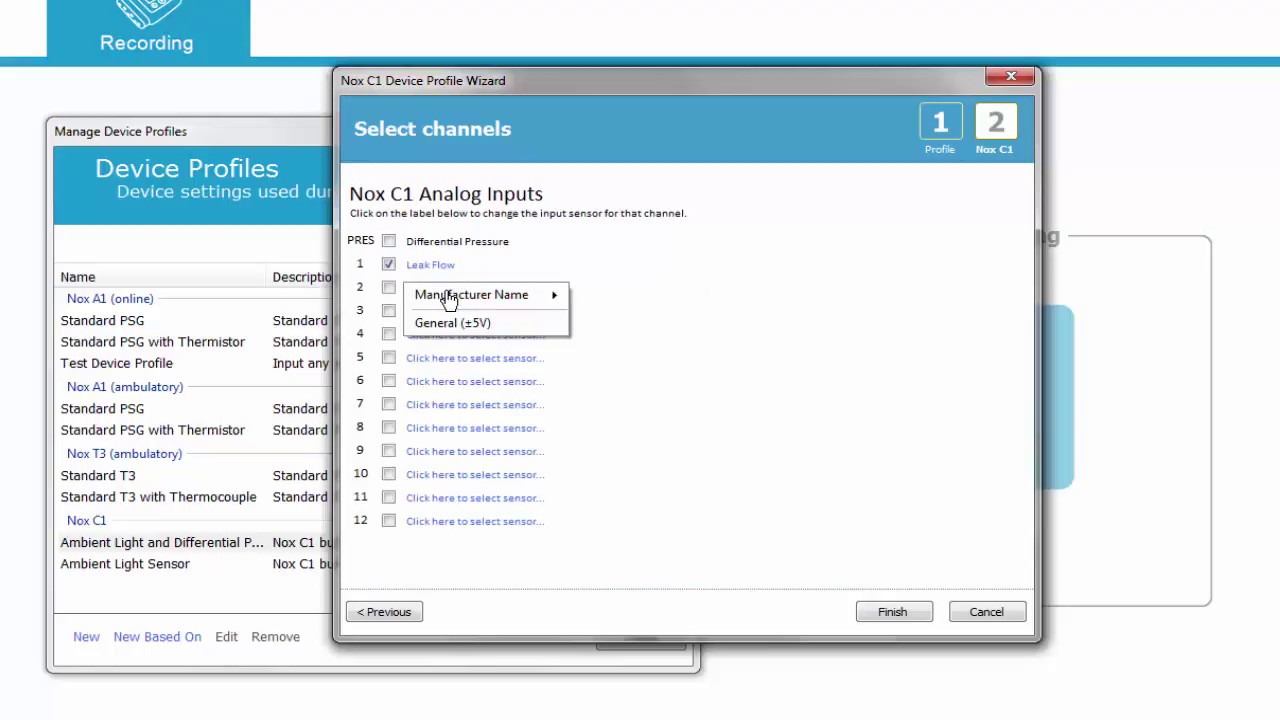
left_click(516, 323)
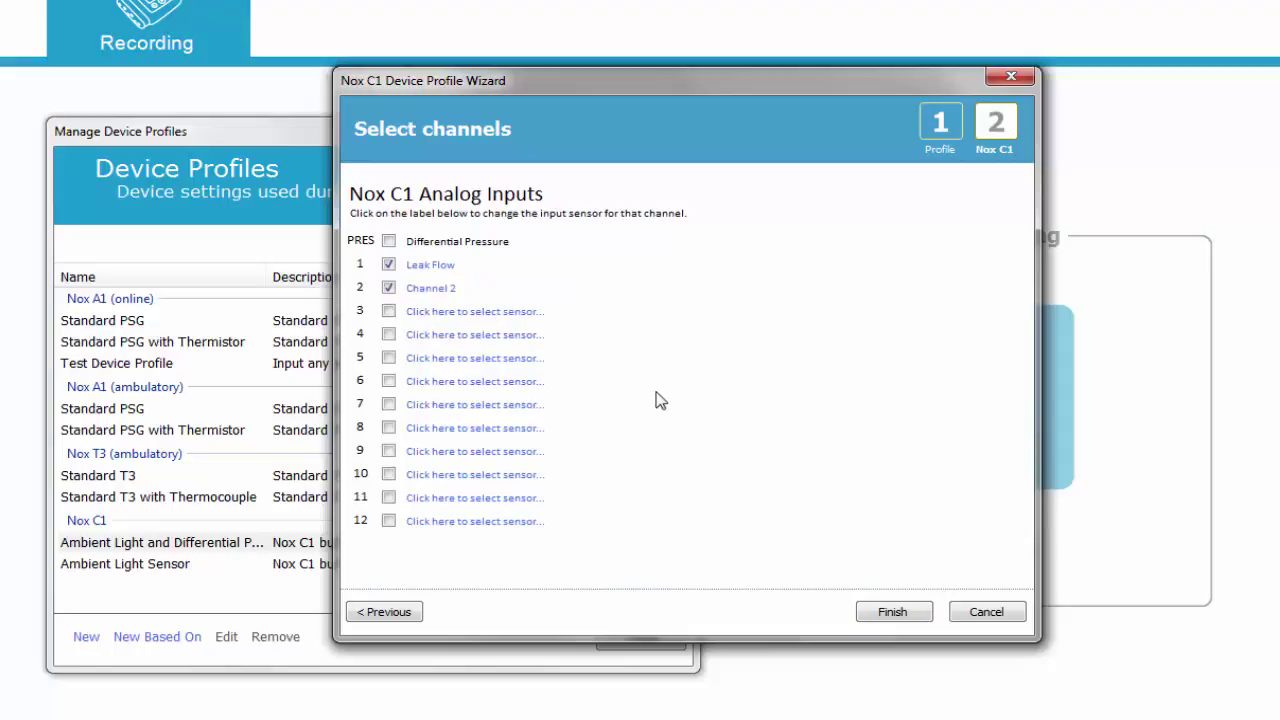
left_click(893, 612)
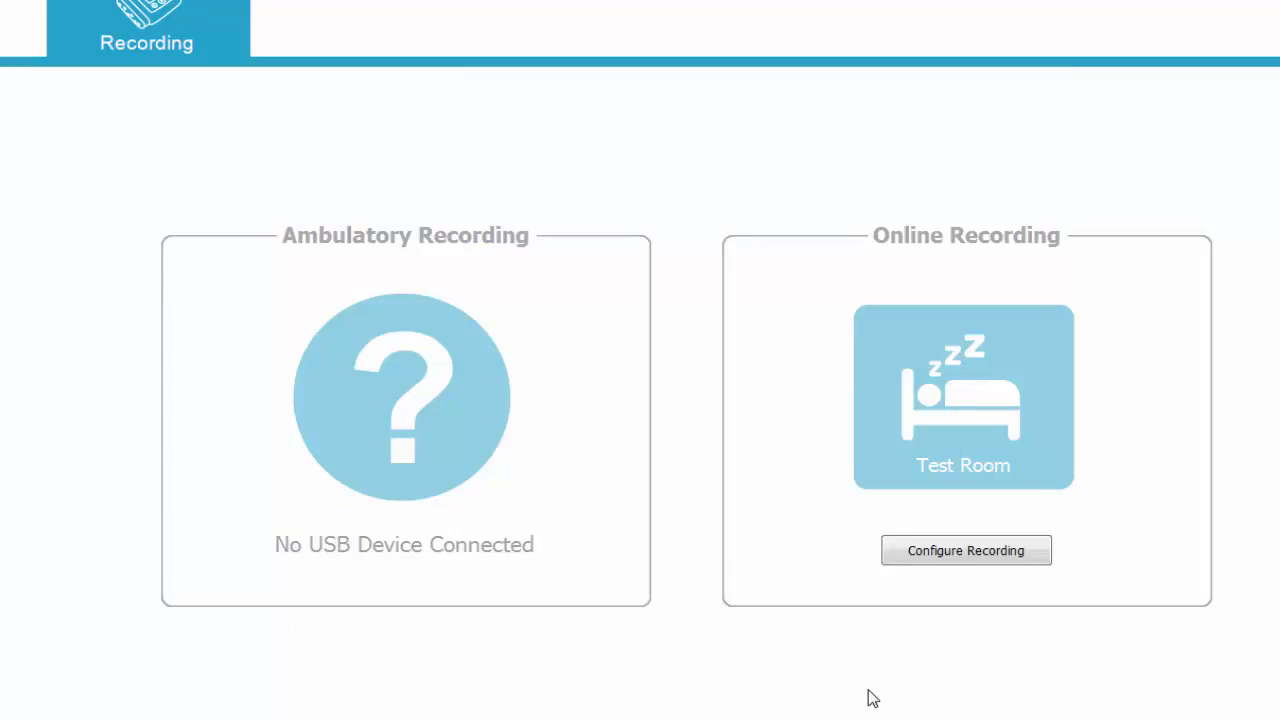
Configure the Test Room recording: enable the ResMed S9 and give the Nox C1 the Test Nox C1 profile
left_click(954, 564)
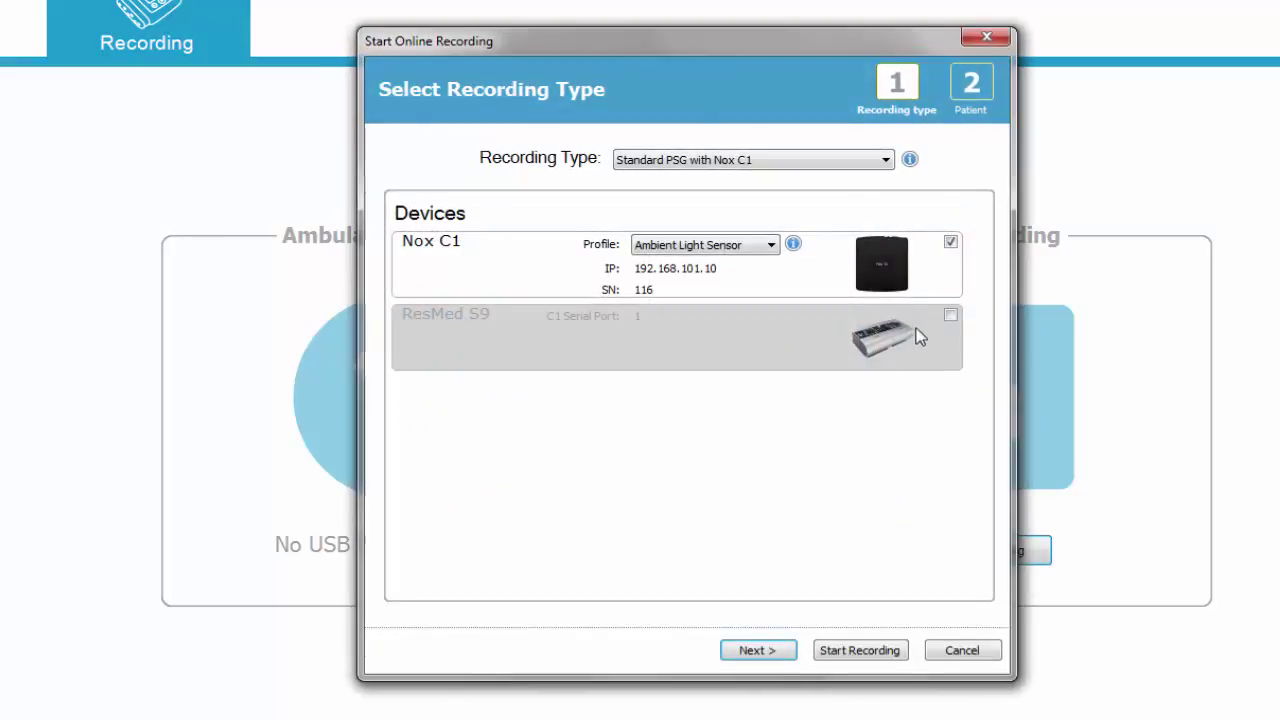
left_click(950, 316)
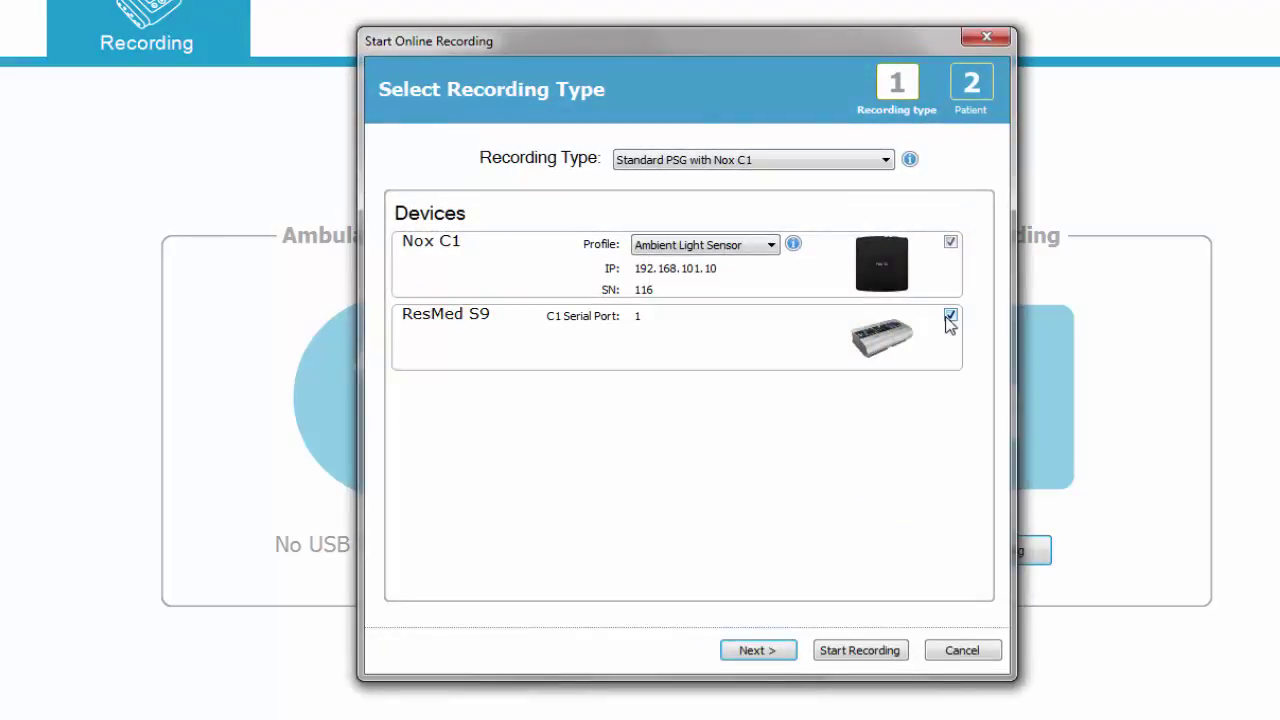
left_click(742, 256)
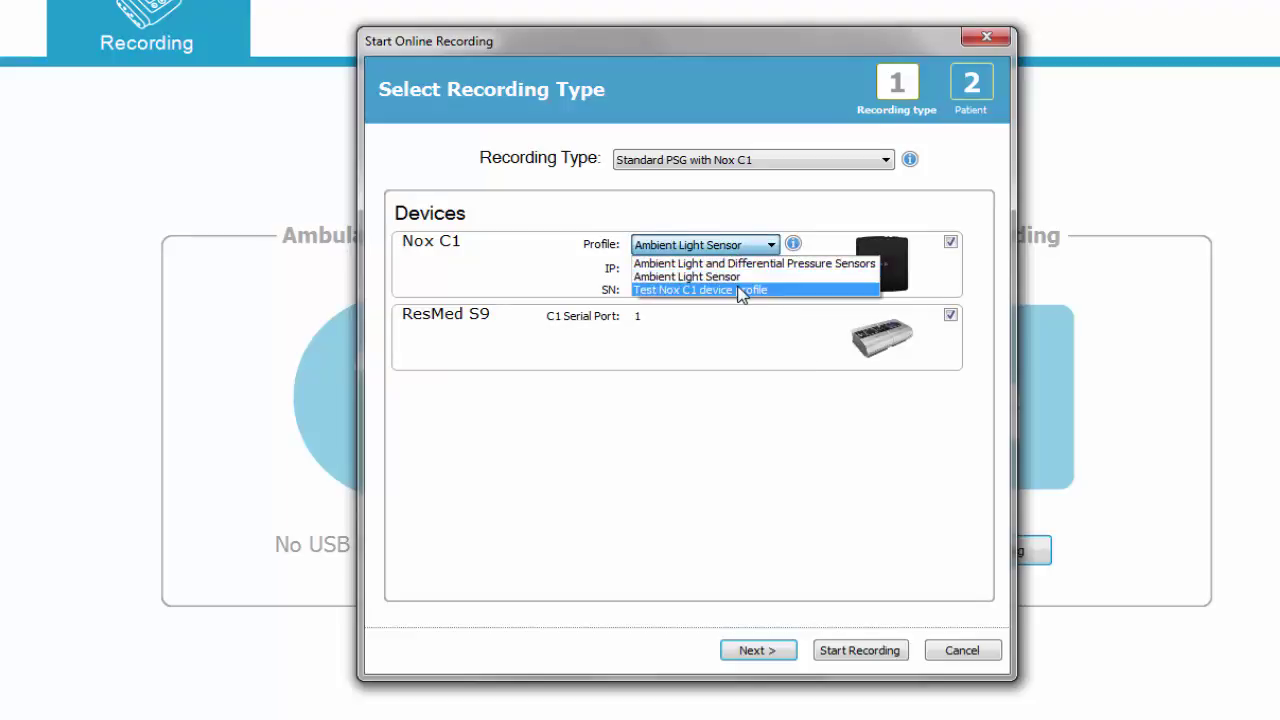
left_click(740, 290)
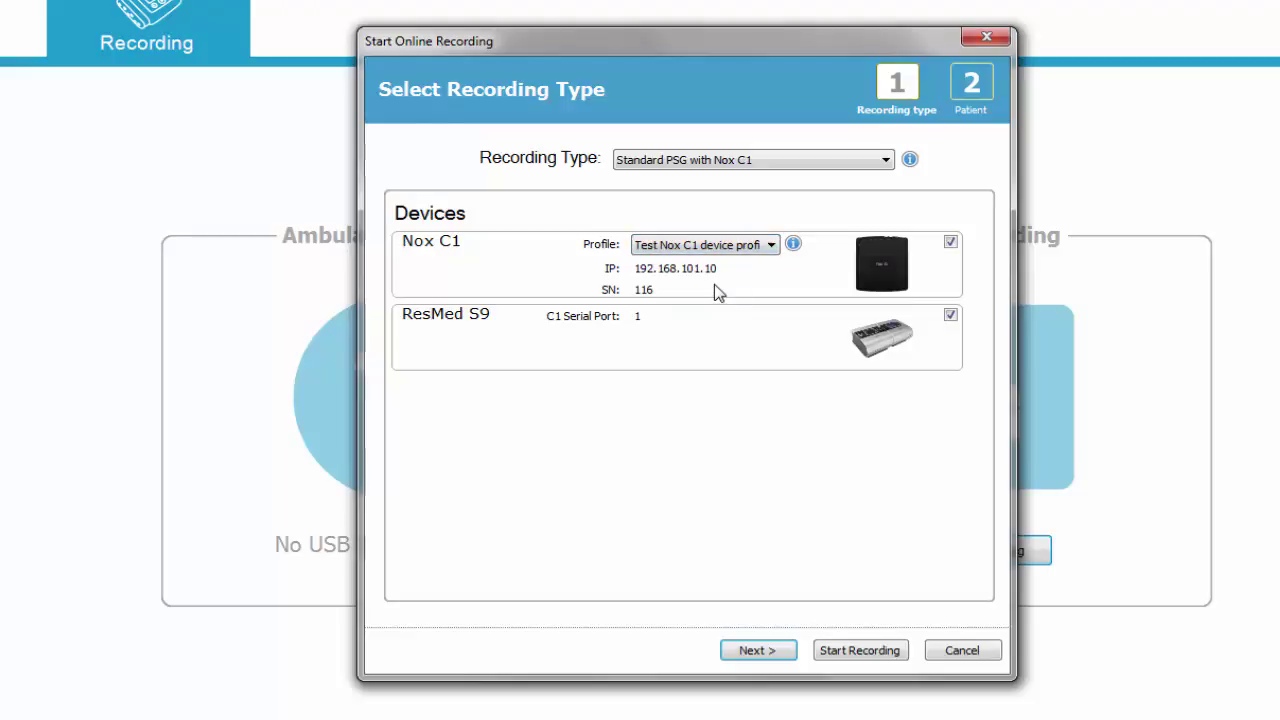